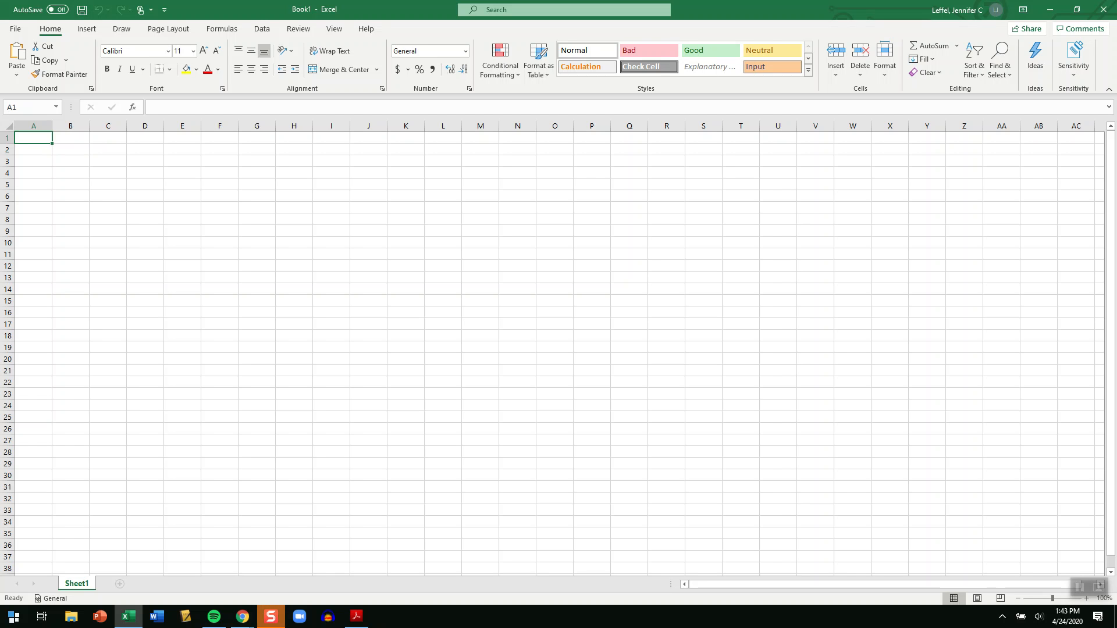
Step: Enter the headers Time, A, B and Ratio A/B across cells A1 to D1
type("Time")
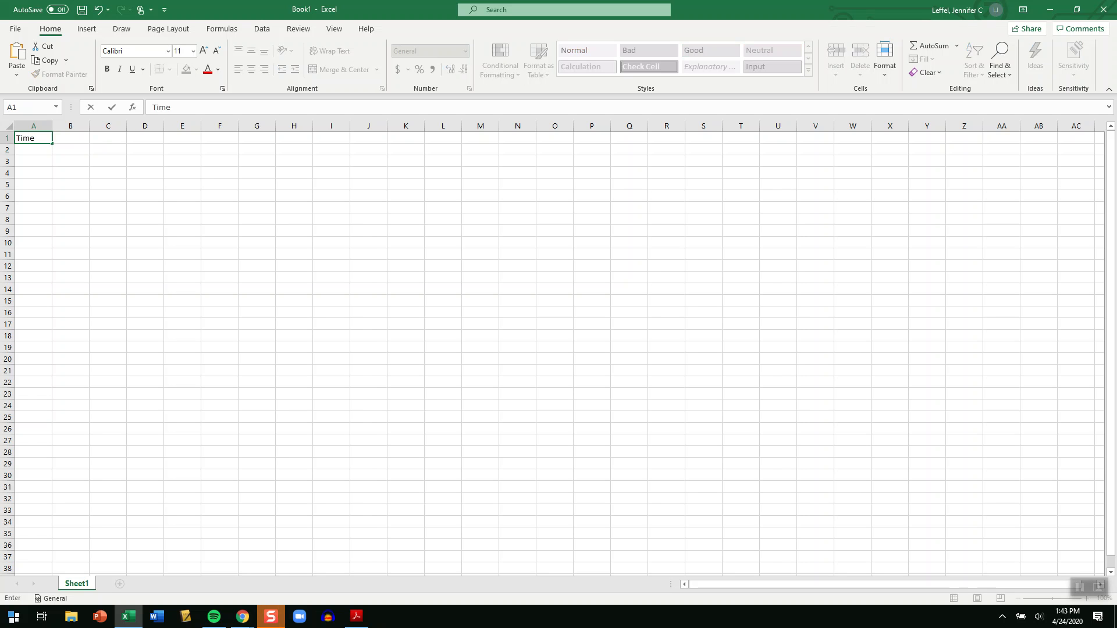
key("Tab")
type("A")
key("Tab")
type("B")
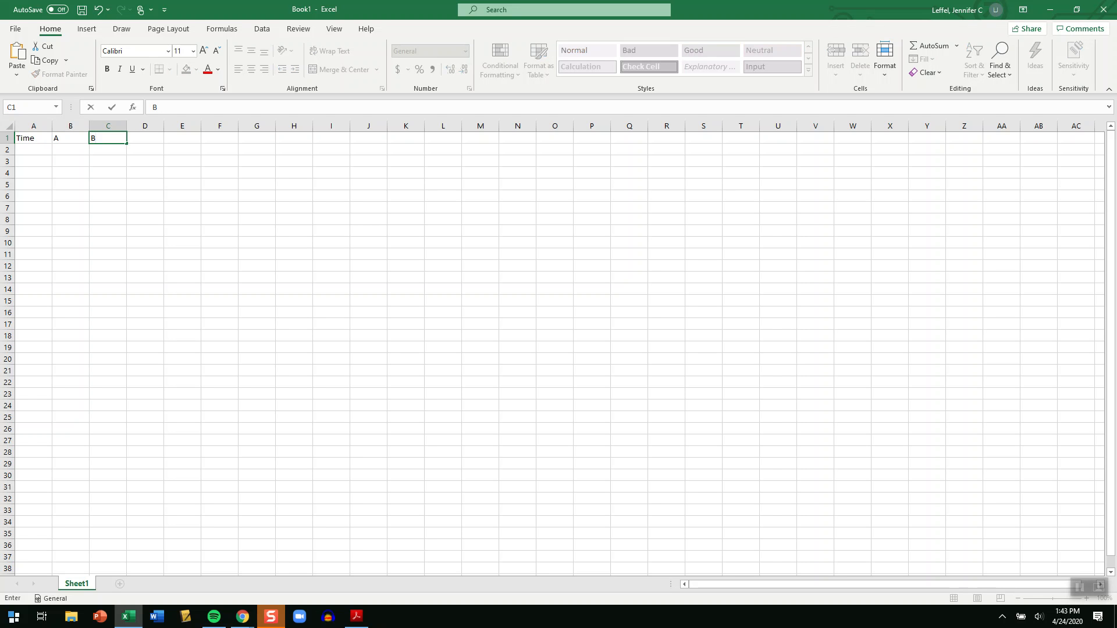
key("Tab")
type("Ratio ")
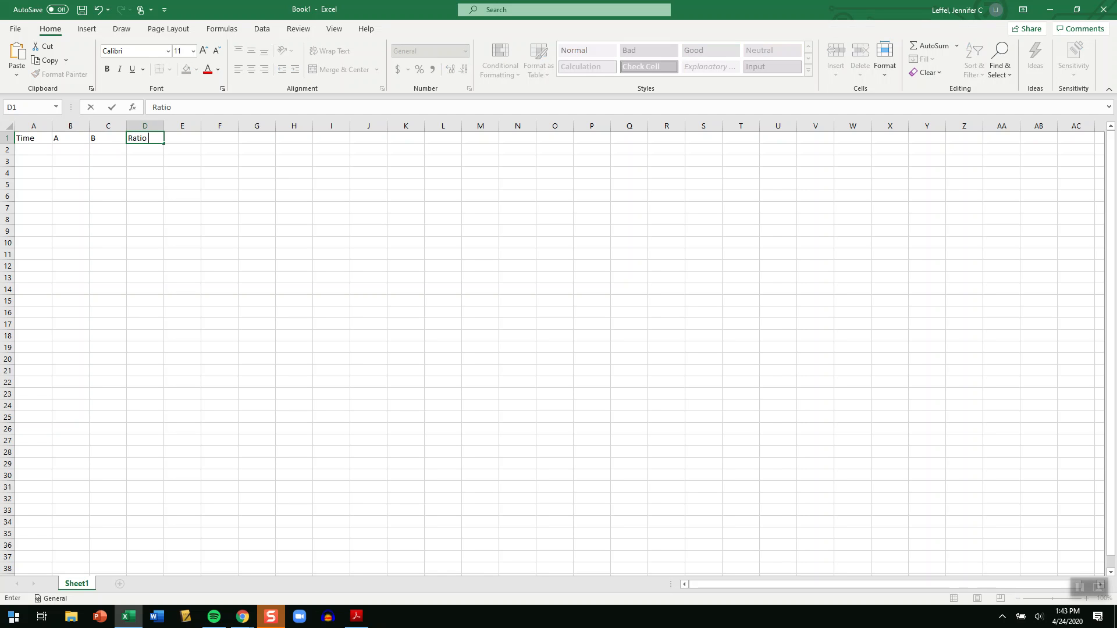
type("A/B")
key("Return")
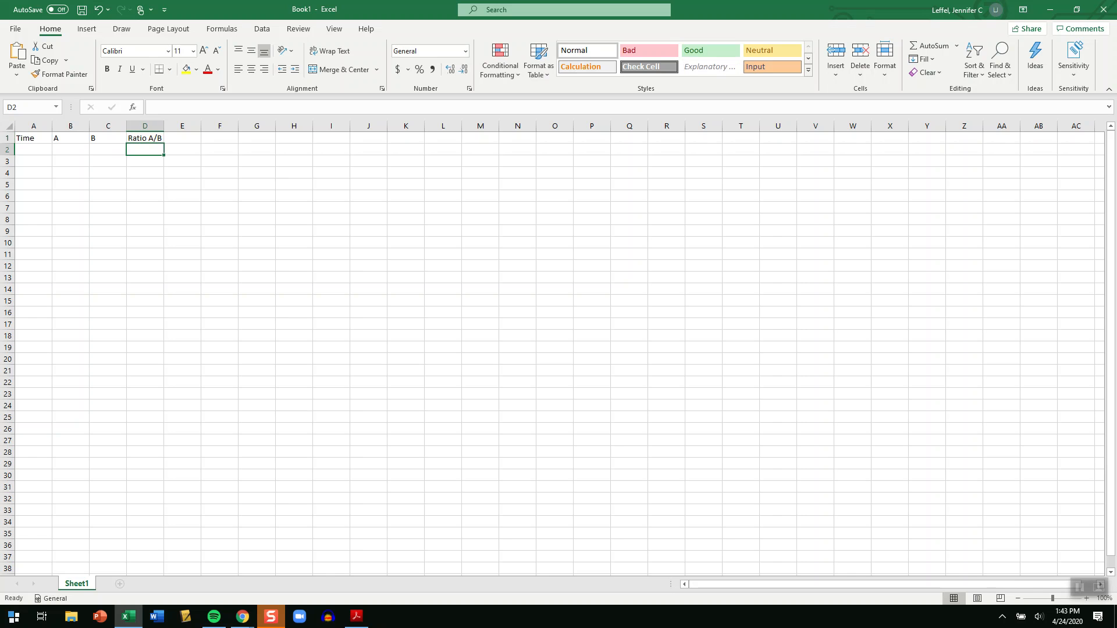
Step: Insert a blank row above the header row
left_click(7, 138)
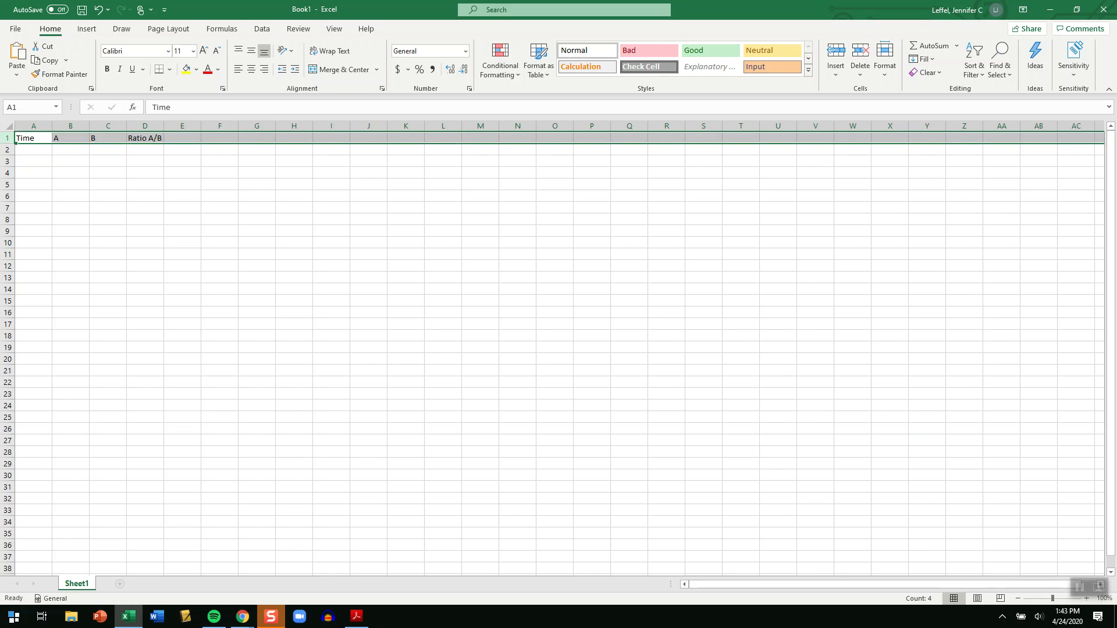
right_click(7, 140)
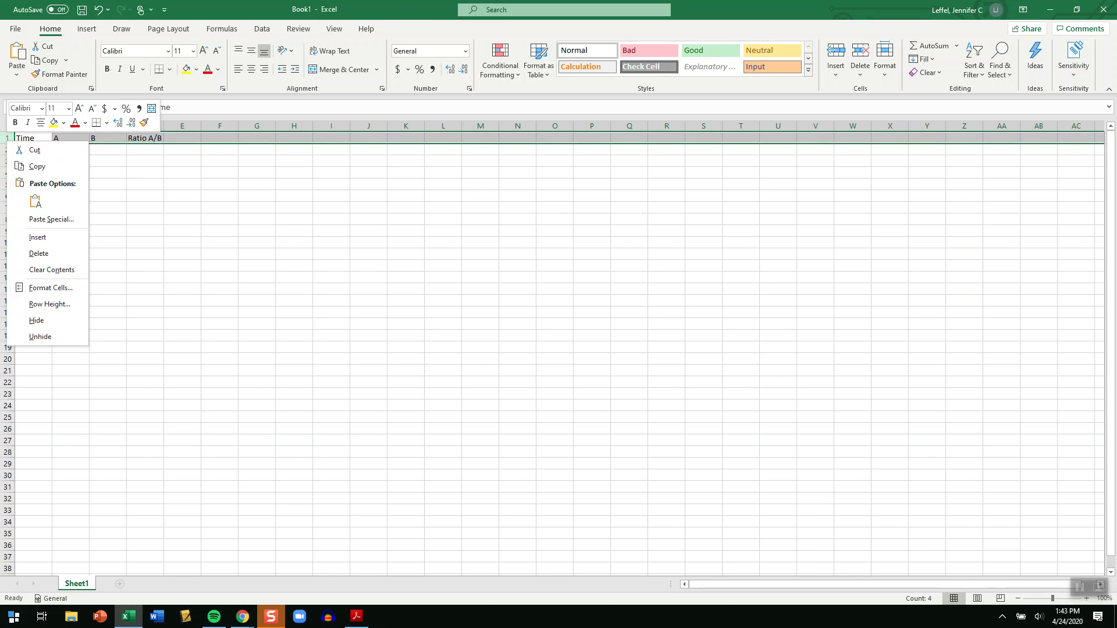
left_click(38, 237)
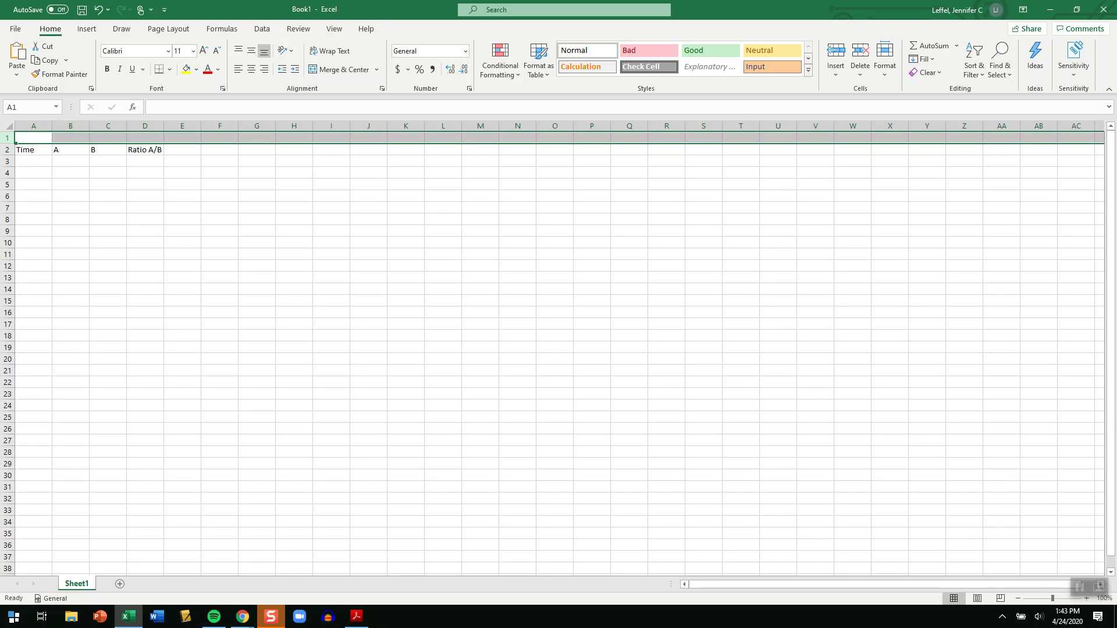
Step: Merge and center cells A1:D1 above the headers and title the merged cell Trial 1
left_click_drag(145, 138, 33, 137)
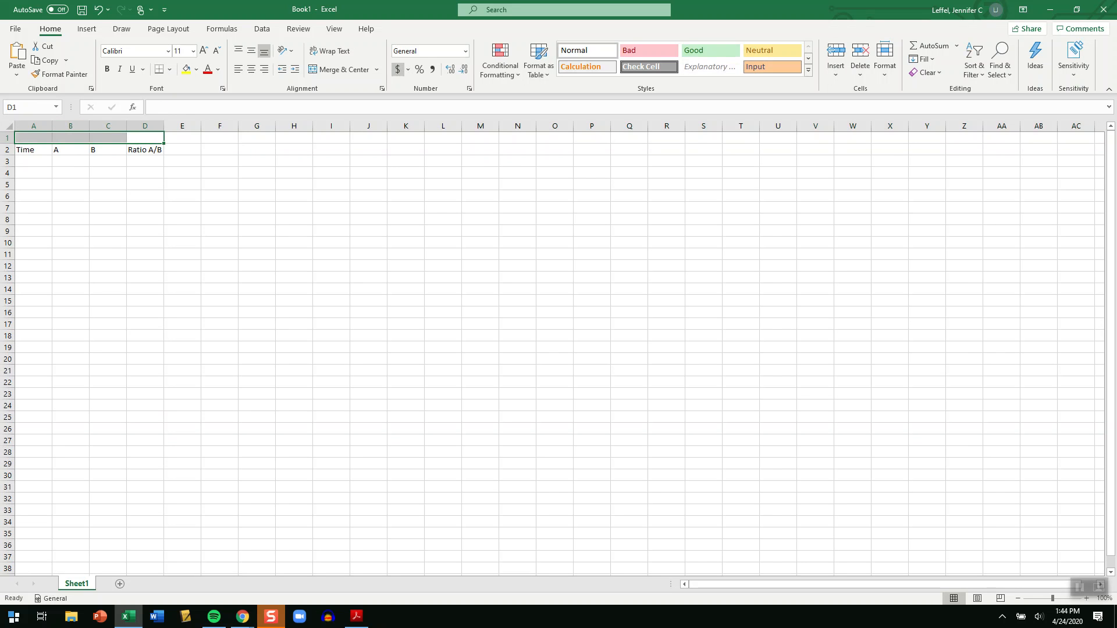
left_click(340, 70)
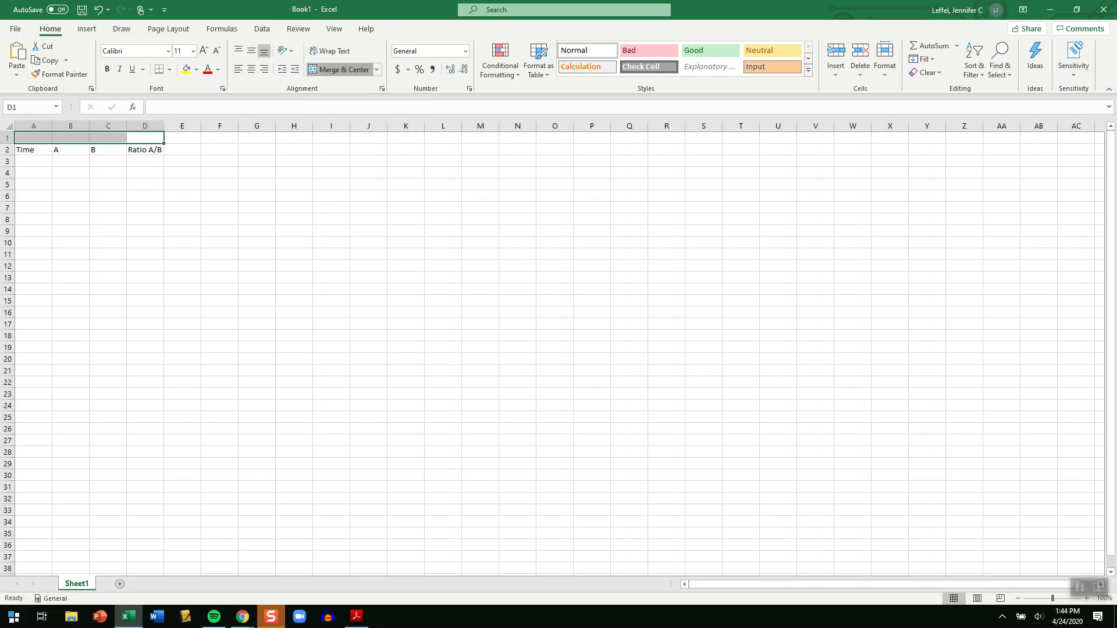
type("Tr")
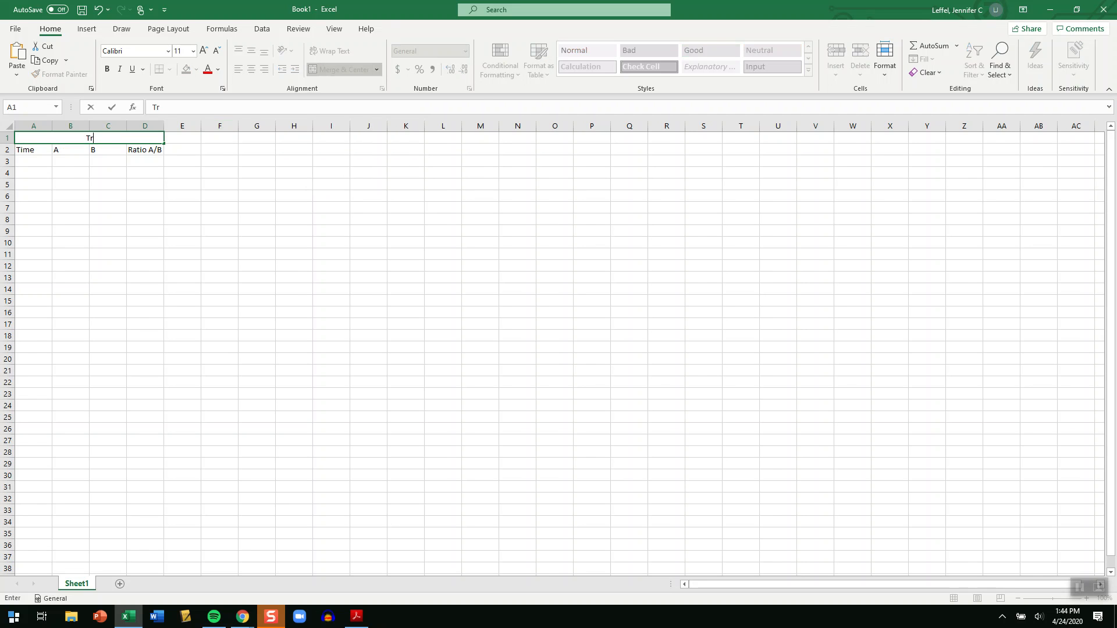
type("ial 1")
key("Return")
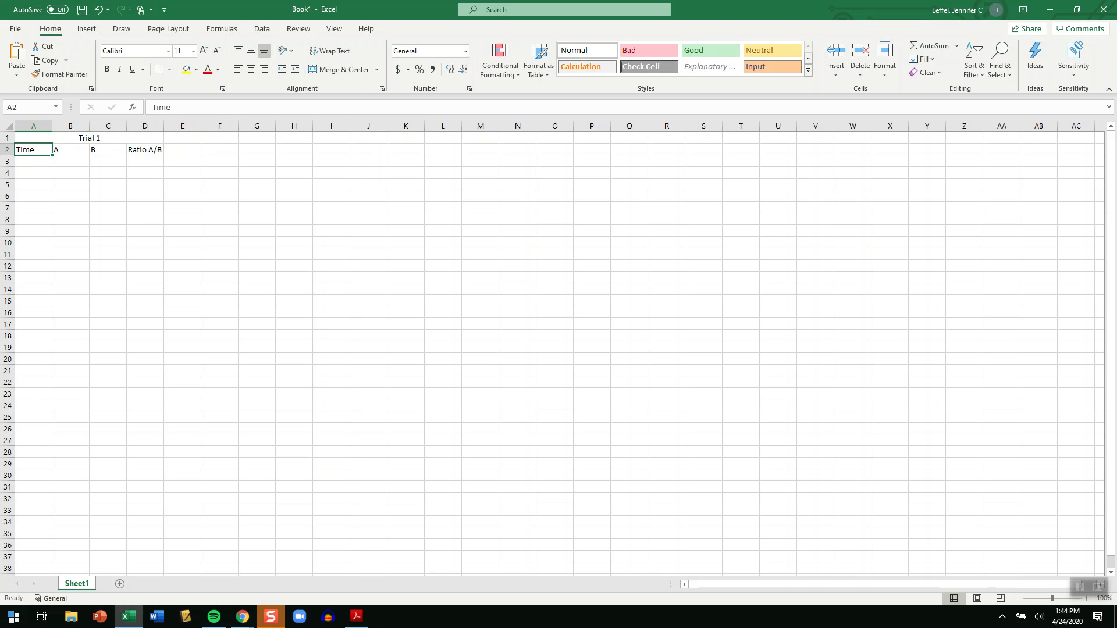
left_click(145, 172)
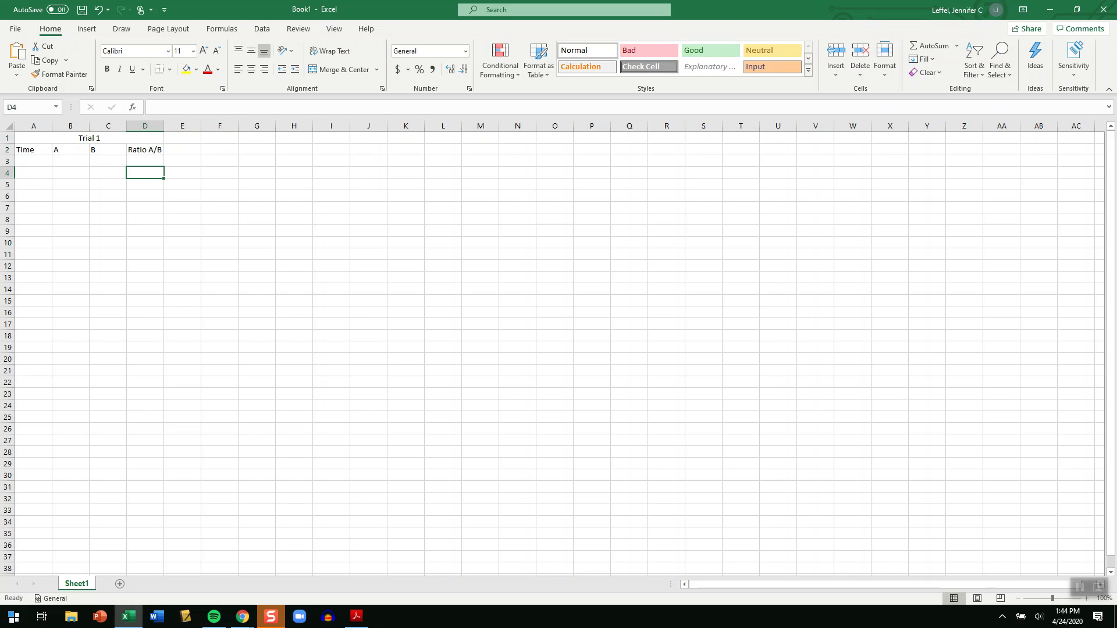
left_click_drag(182, 138, 294, 138)
left_click(256, 277)
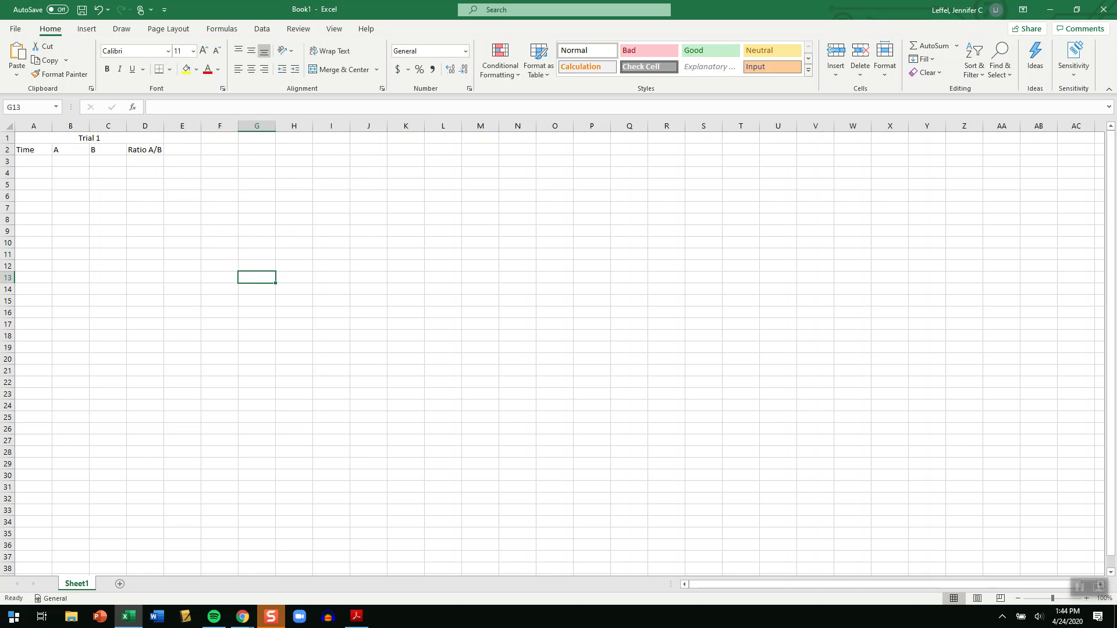
Step: Enter the times 0, 20, 40, 60, 80 and 100 down the Time column in A3:A8
left_click(33, 161)
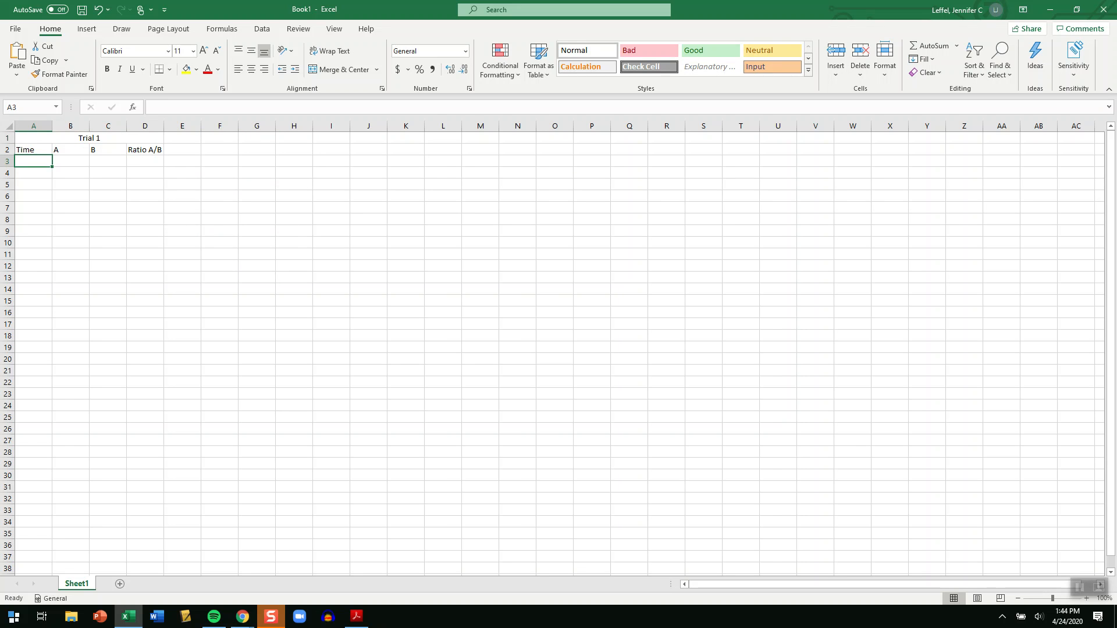
type("0")
key("Return")
type("20")
key("Return")
type("40")
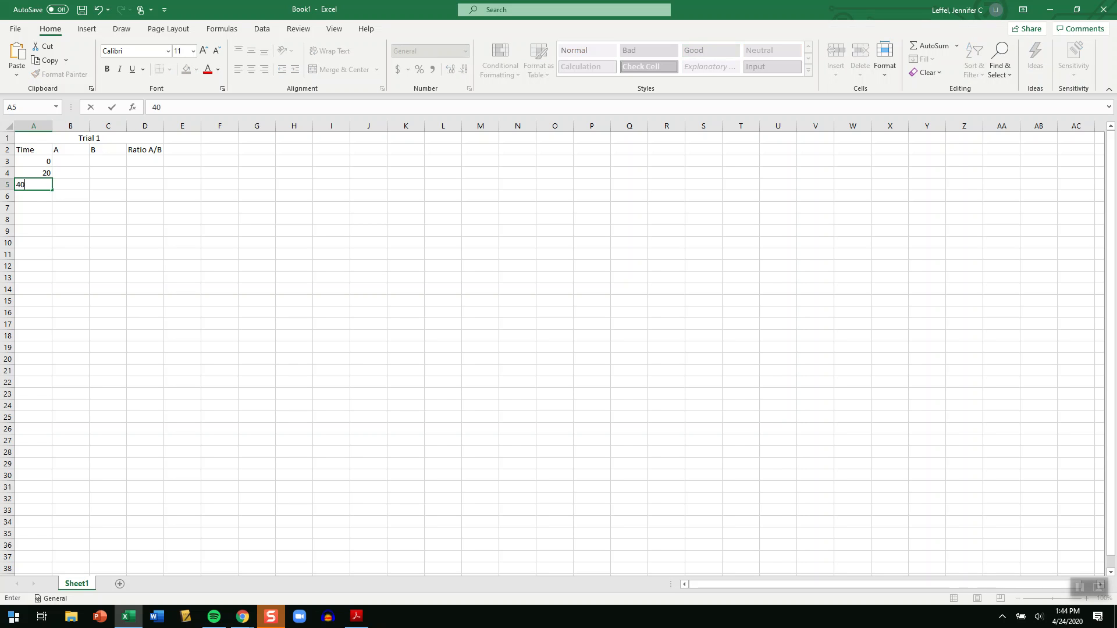
key("Return")
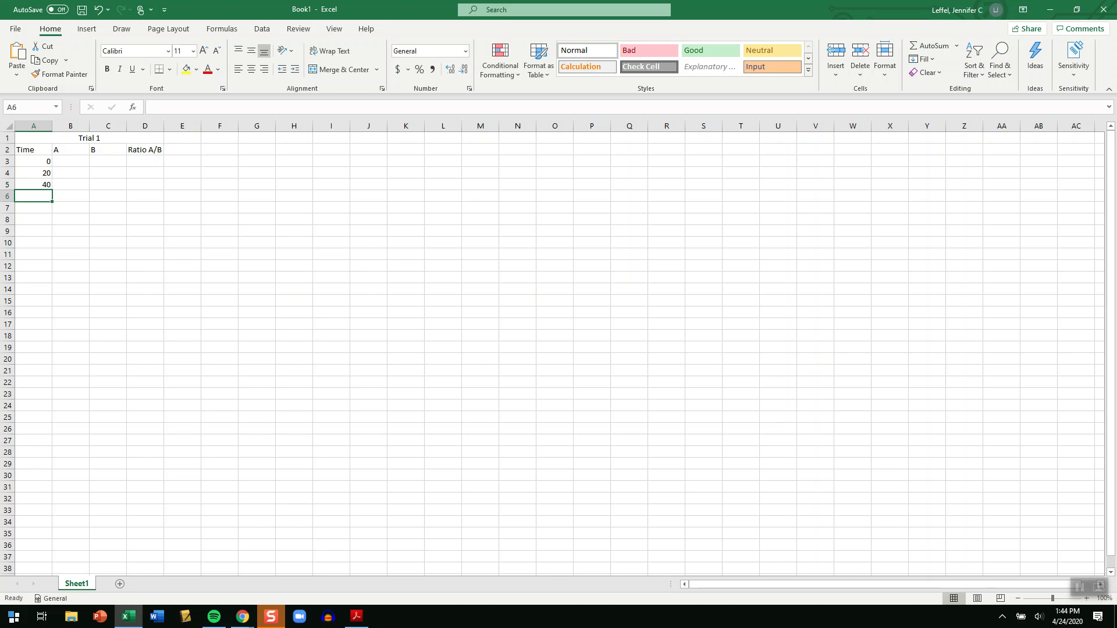
type("60")
key("Return")
type("80")
key("Return")
type("100")
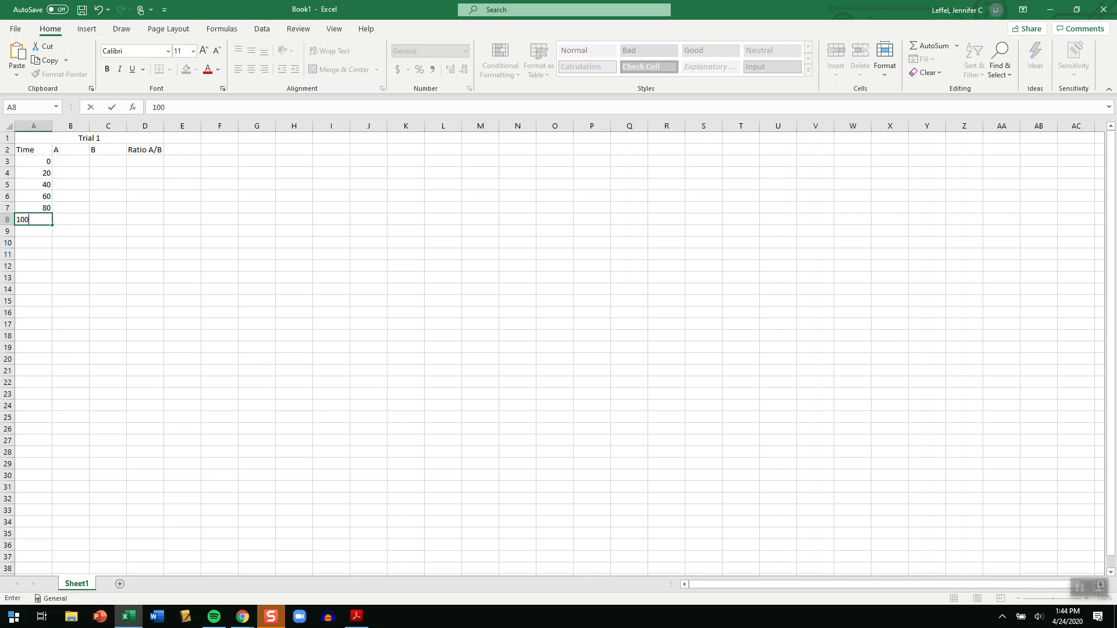
key("Return")
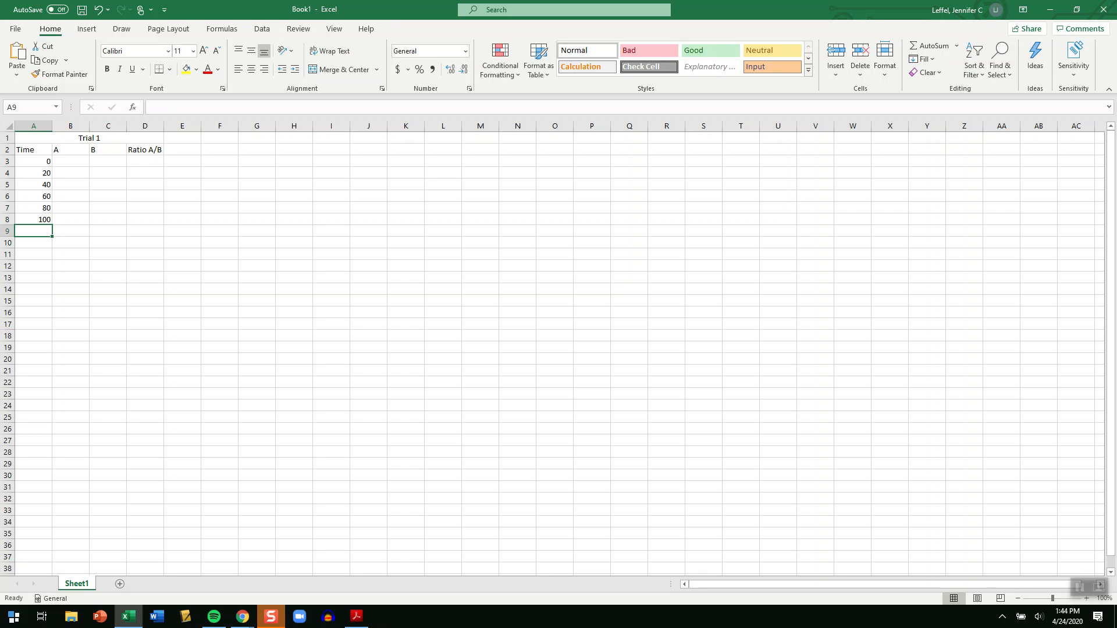
Step: Enter the formula =A8+20 in cell A9 and fill it down the Time column to A25
type("=")
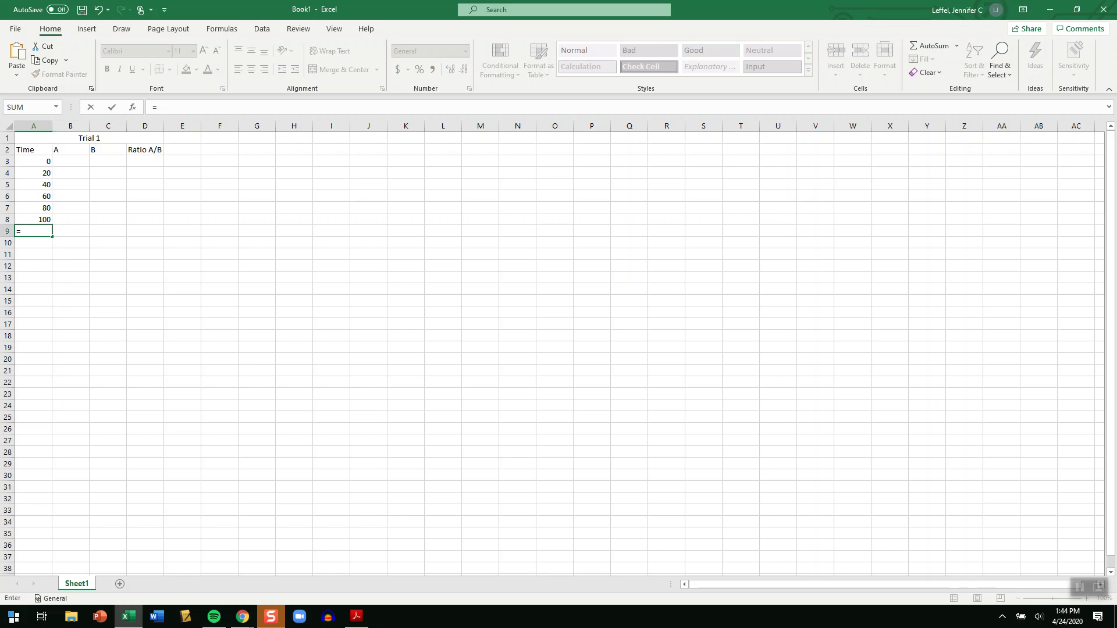
key("Up")
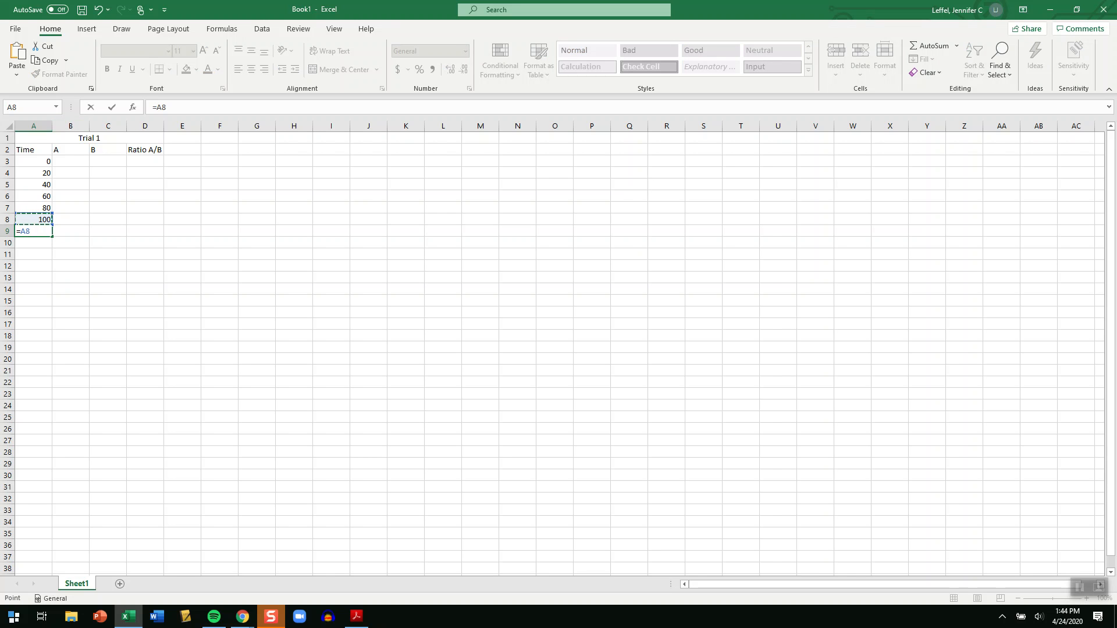
type("+20")
key("Return")
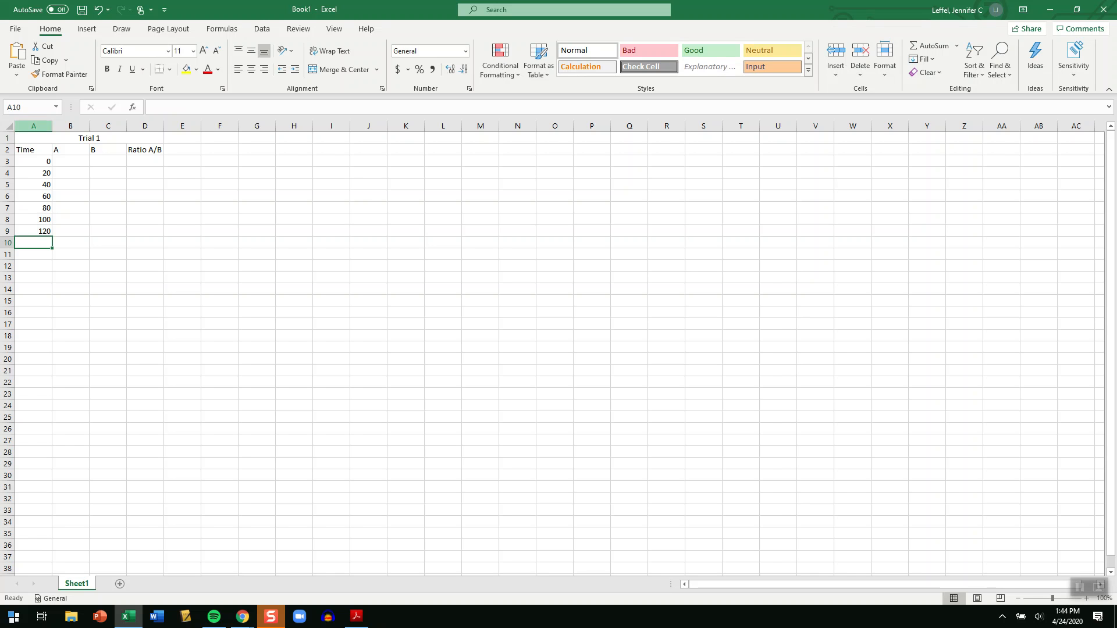
left_click(33, 231)
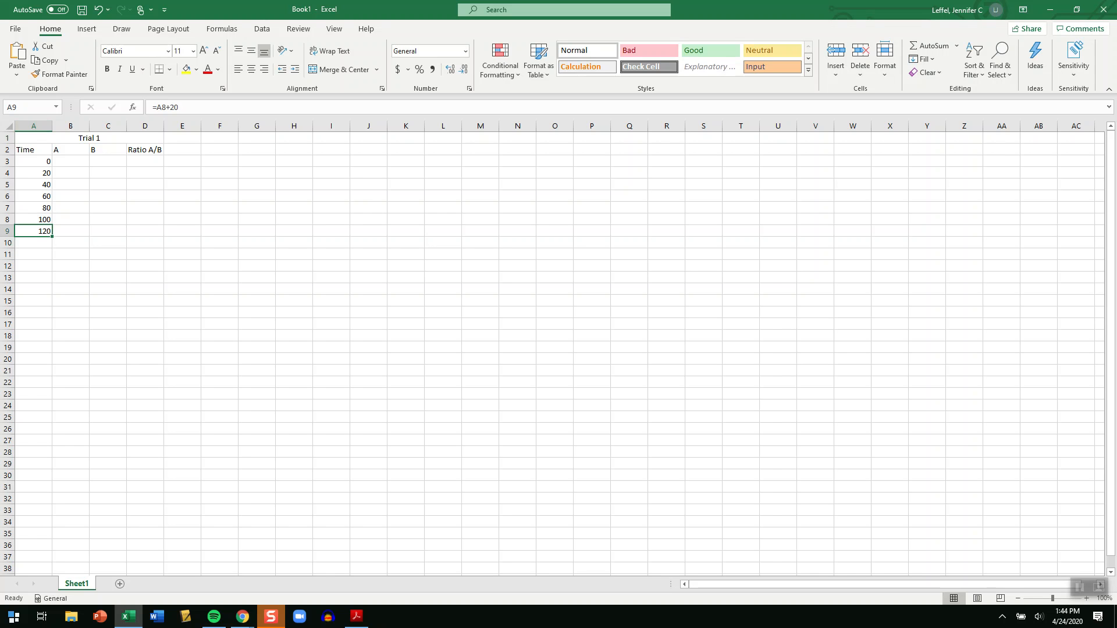
left_click_drag(52, 236, 52, 419)
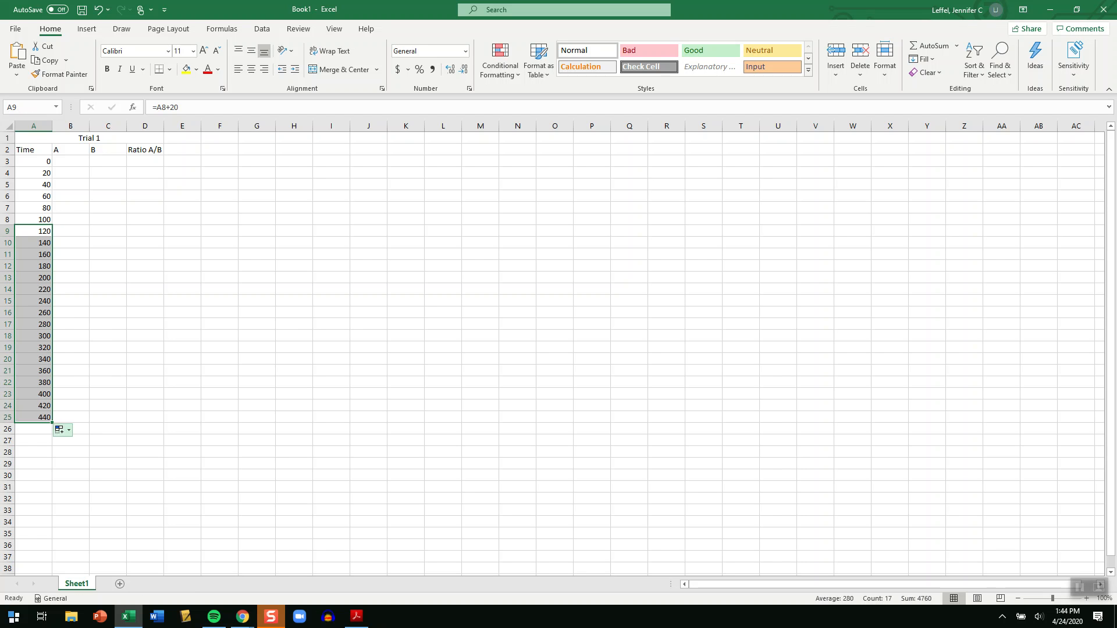
Step: Delete rows 19 to 25, which hold the times beyond 300
left_click(145, 394)
left_click_drag(8, 347, 7, 417)
right_click(7, 385)
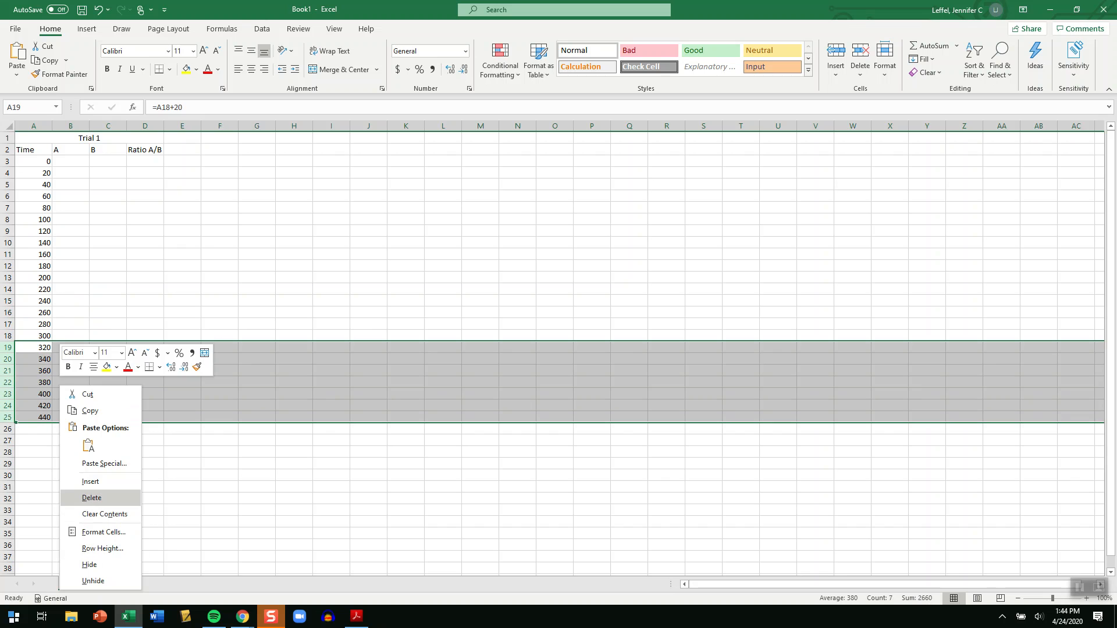
left_click(92, 497)
left_click(144, 348)
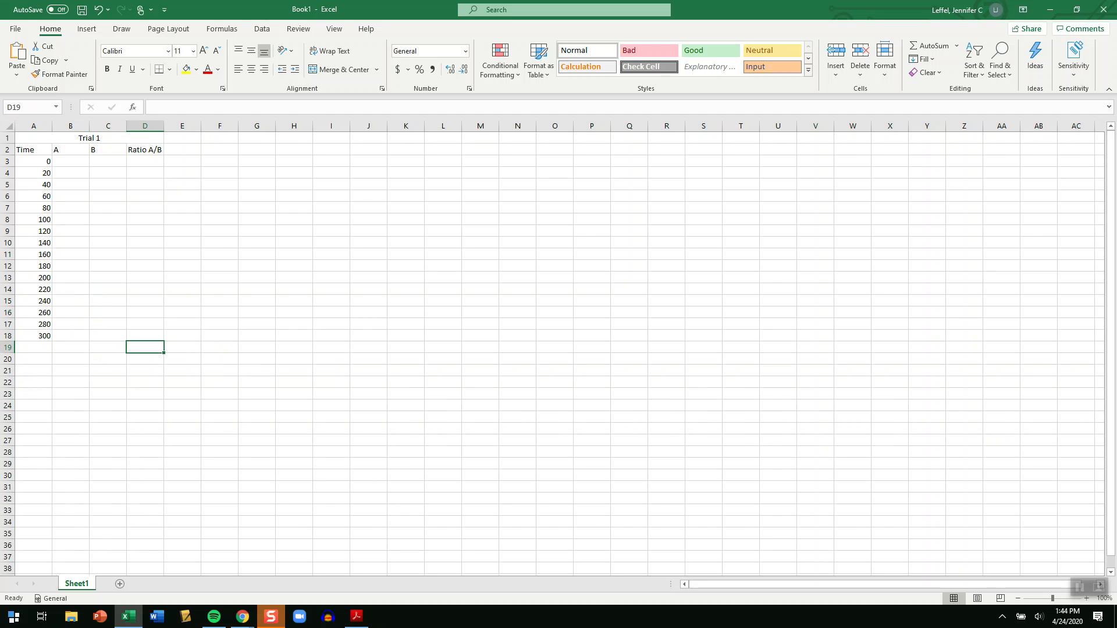
Step: Enter 46, 45, 44, 42, 41, 41, 42 and 42 under header A in cells B3:B10
left_click(71, 161)
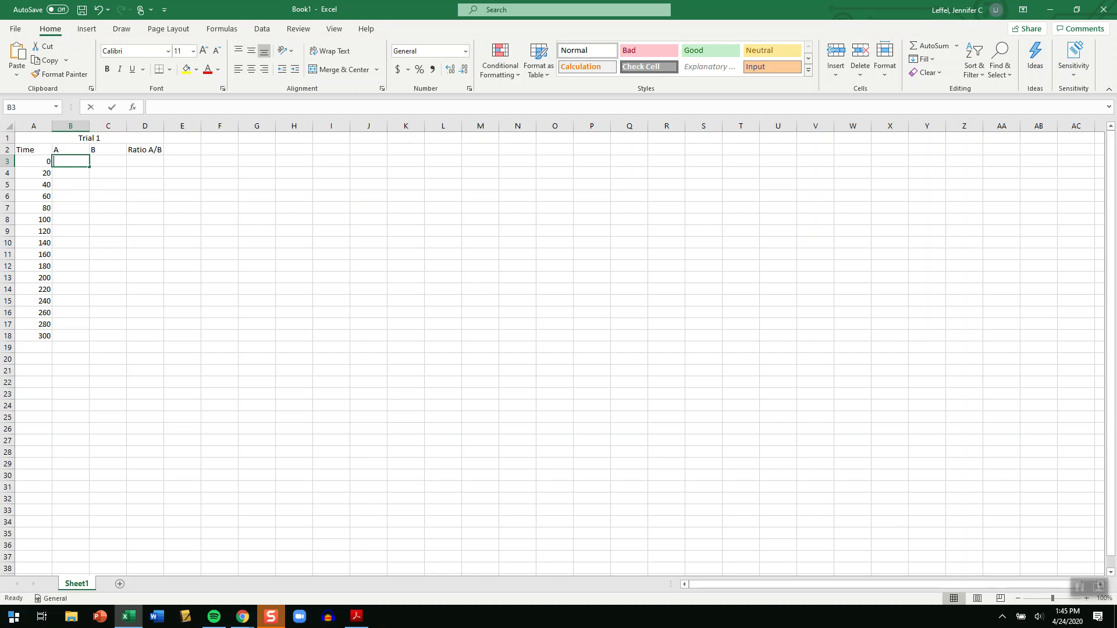
type("46")
key("Return")
type("45")
key("Return")
type("44")
key("ctrl+Return")
key("Return")
type("42")
key("Return")
type("41")
key("ctrl+Return")
key("Return")
type("41")
key("Return")
type("42")
key("Return")
type("42")
key("Return")
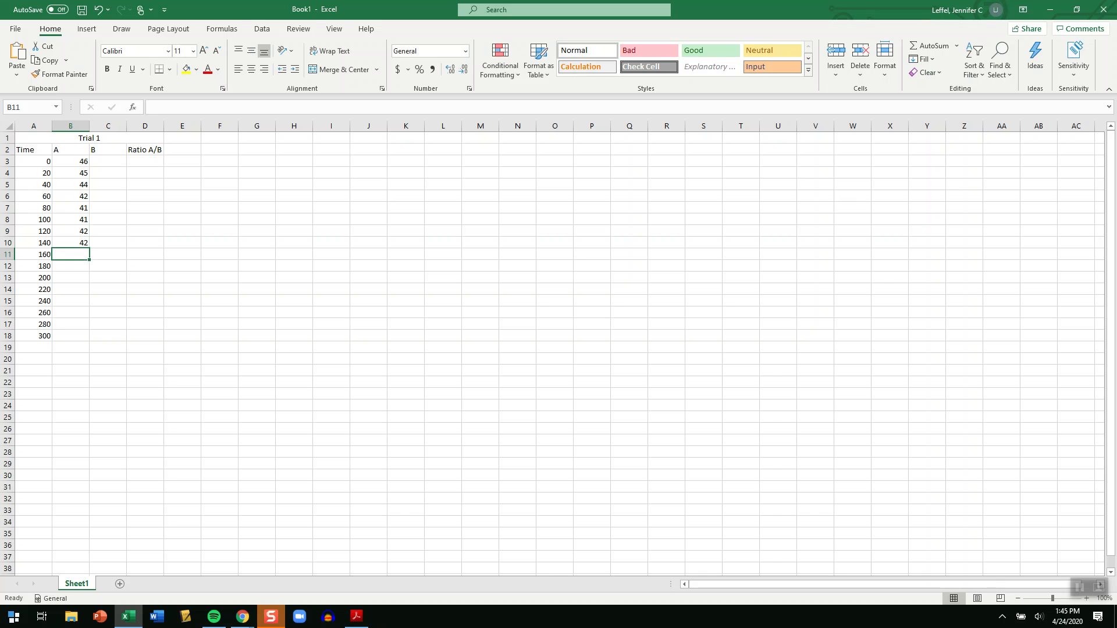
Step: Enter 39, 38 and 36 in B11:B13 and copy the 36 down to B18
type("39")
key("Return")
type("38")
key("ctrl+Return")
key("Return")
type("36")
key("Return")
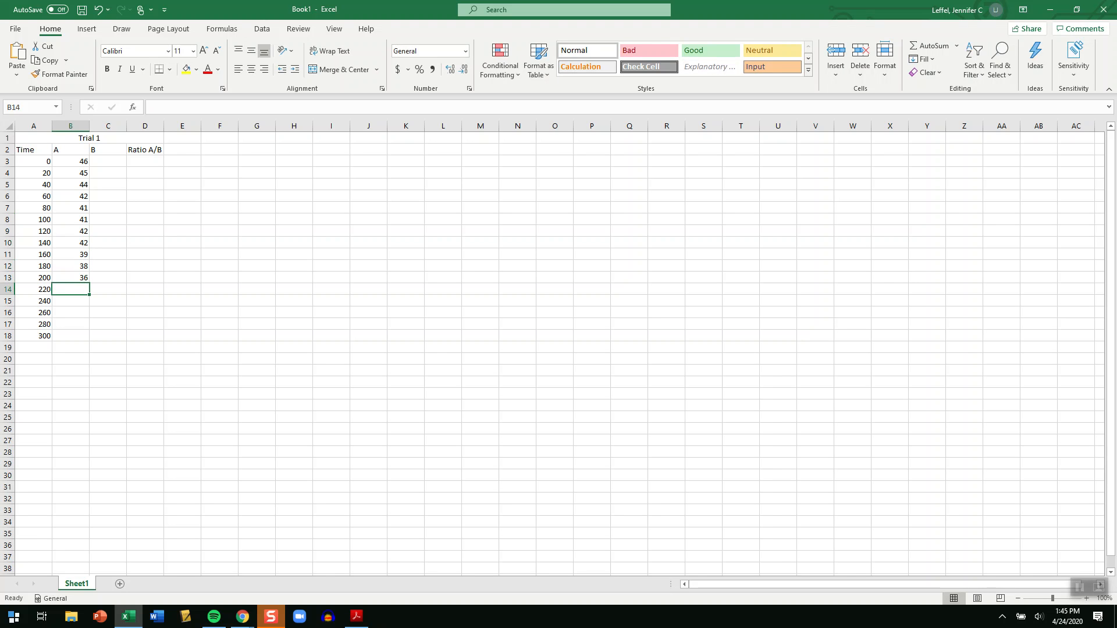
left_click(71, 278)
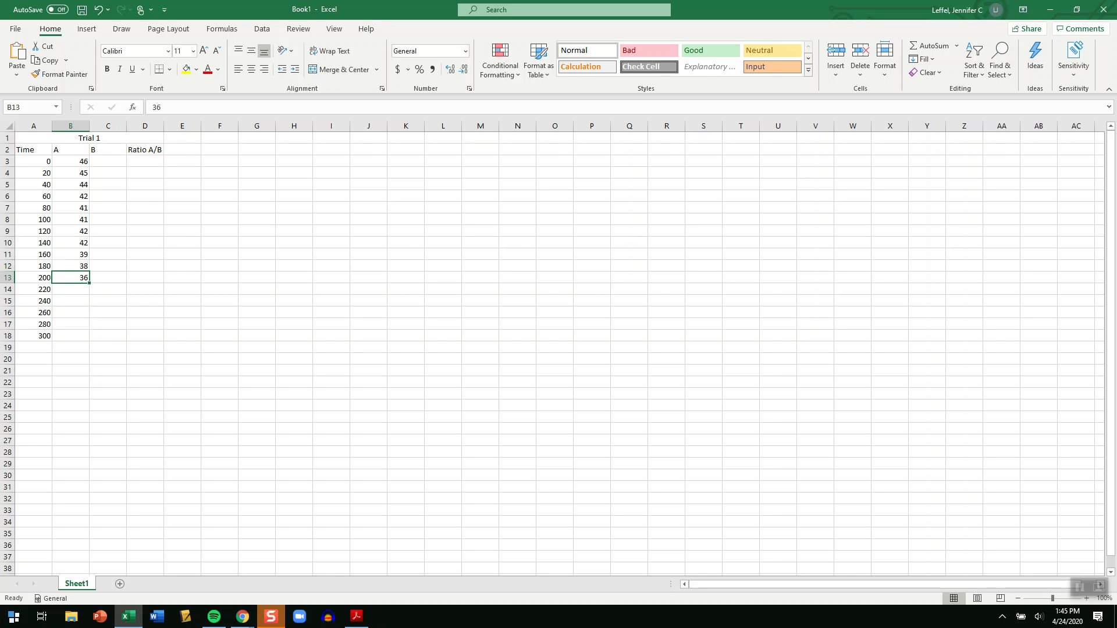
left_click_drag(90, 284, 94, 340)
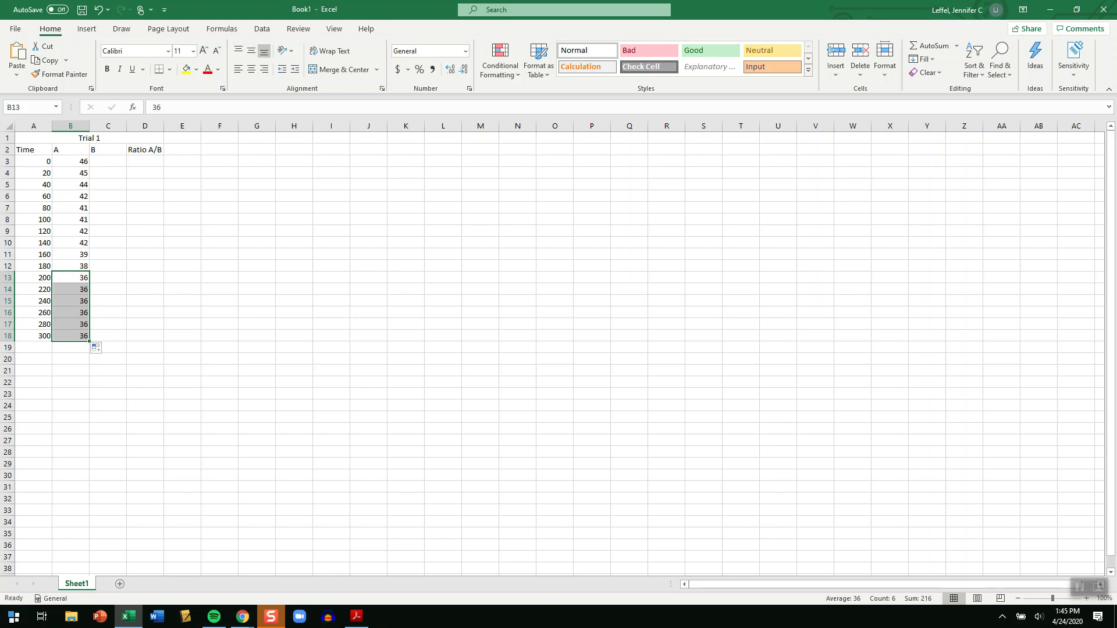
Step: Check the values under header A one by one from B3 down to B18
left_click_drag(145, 278, 145, 300)
left_click(182, 278)
left_click(70, 173)
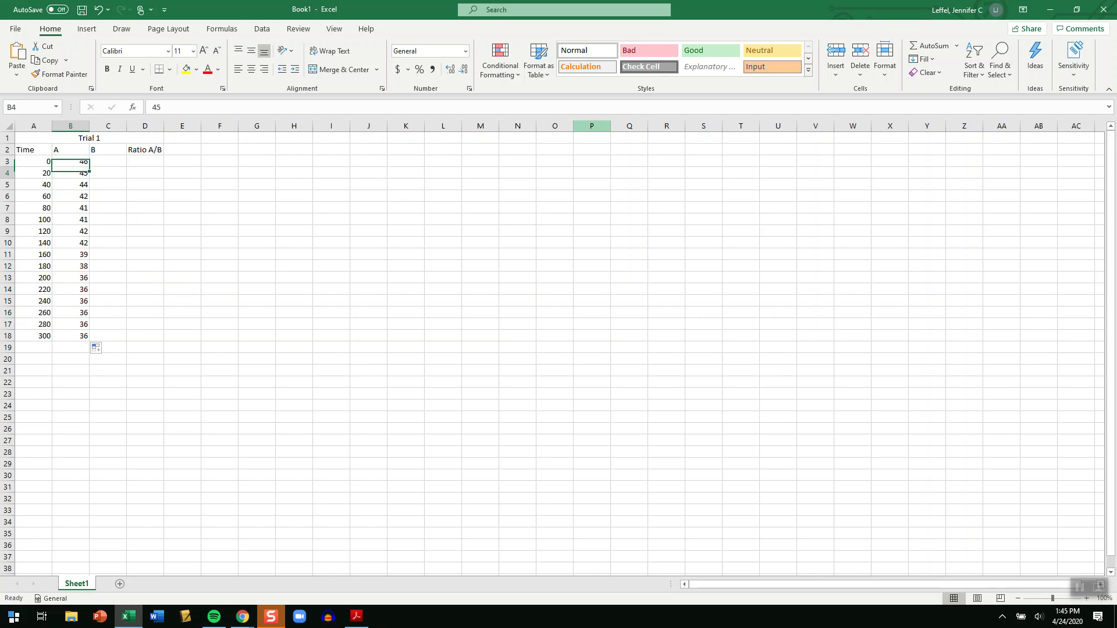
left_click(71, 161)
left_click(71, 173)
left_click(70, 196)
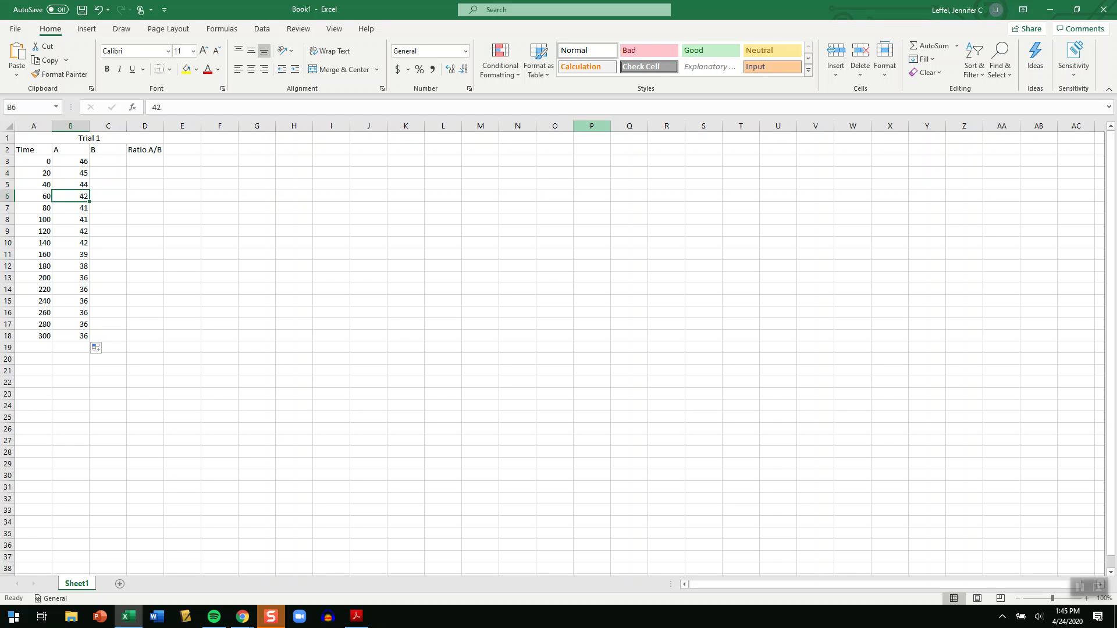
left_click(70, 208)
left_click(70, 219)
left_click(70, 231)
left_click(71, 243)
left_click(70, 254)
left_click(71, 266)
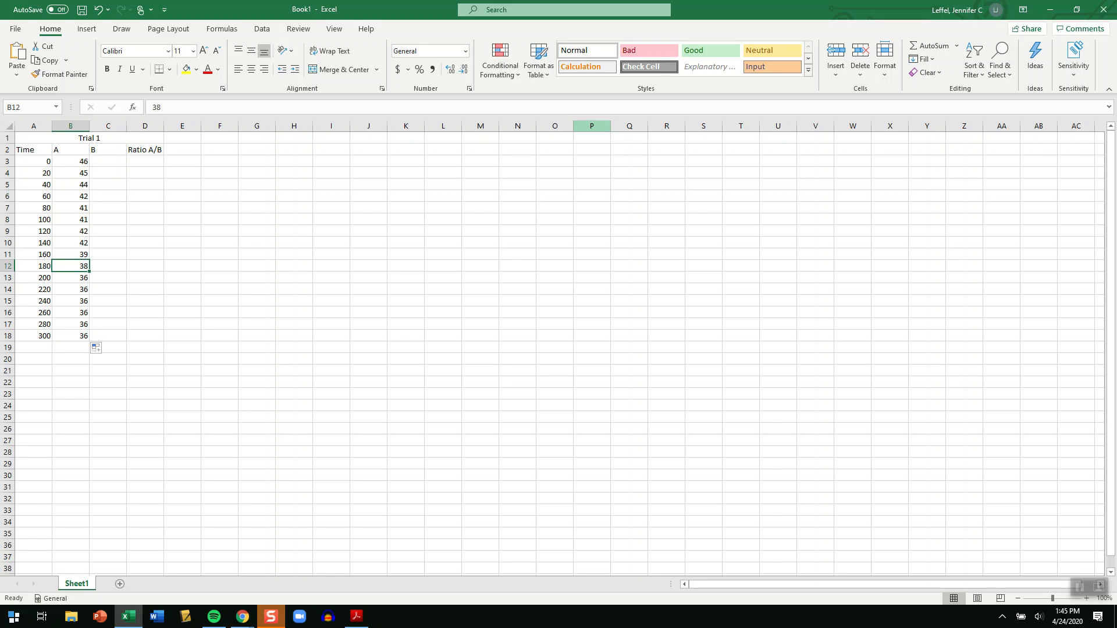
left_click(70, 278)
left_click(70, 289)
left_click(70, 301)
left_click(70, 312)
left_click(70, 324)
left_click(70, 336)
Step: Enter 54 and 55 under header B in cells C3 and C4
left_click(108, 161)
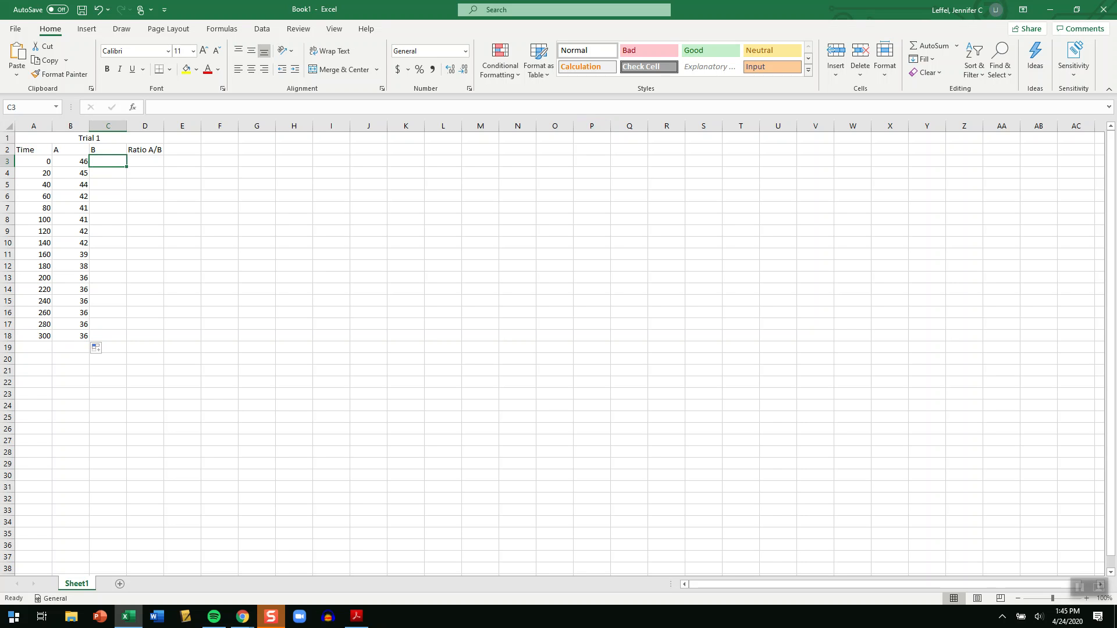
type("54")
key("Return")
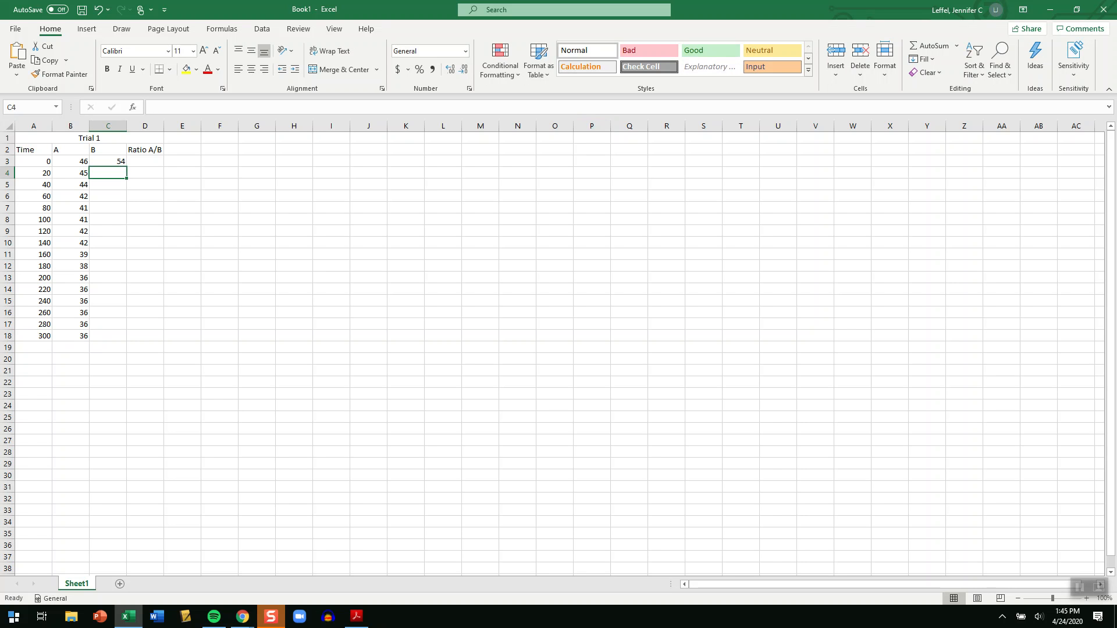
type("55")
key("Return")
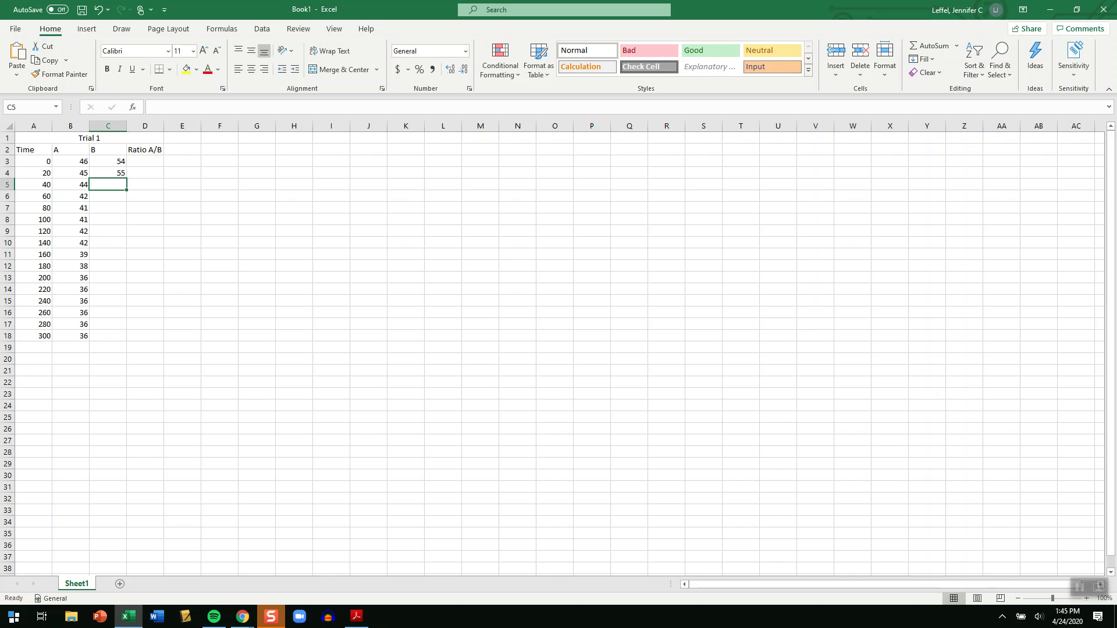
Step: Enter the formula =100-B5 in C5 and copy it down to C18
type("=")
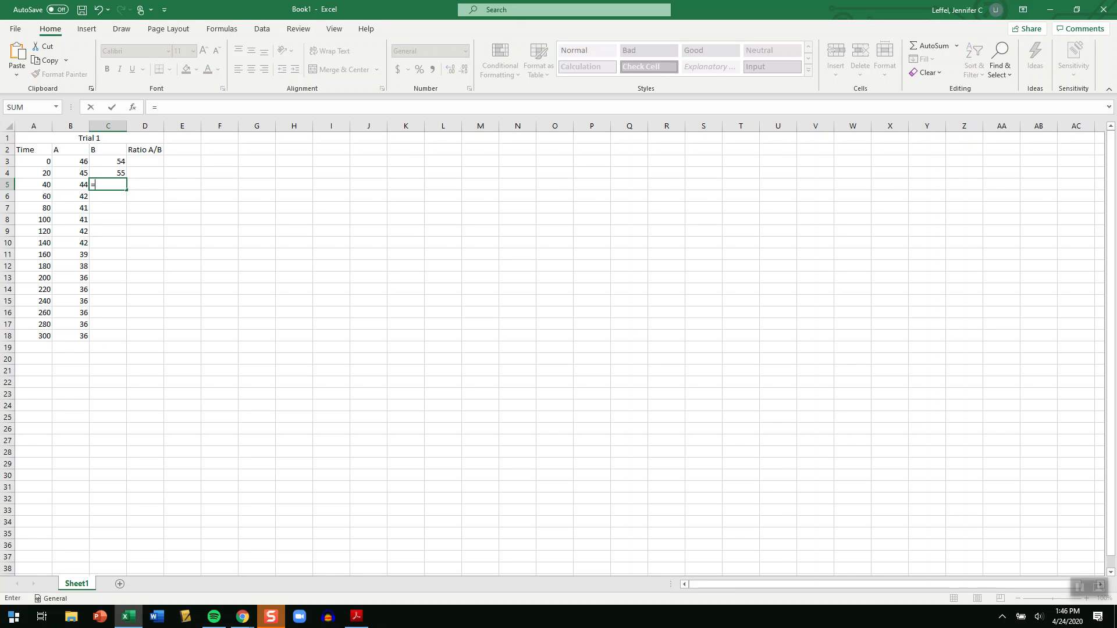
type("100-")
key("Left")
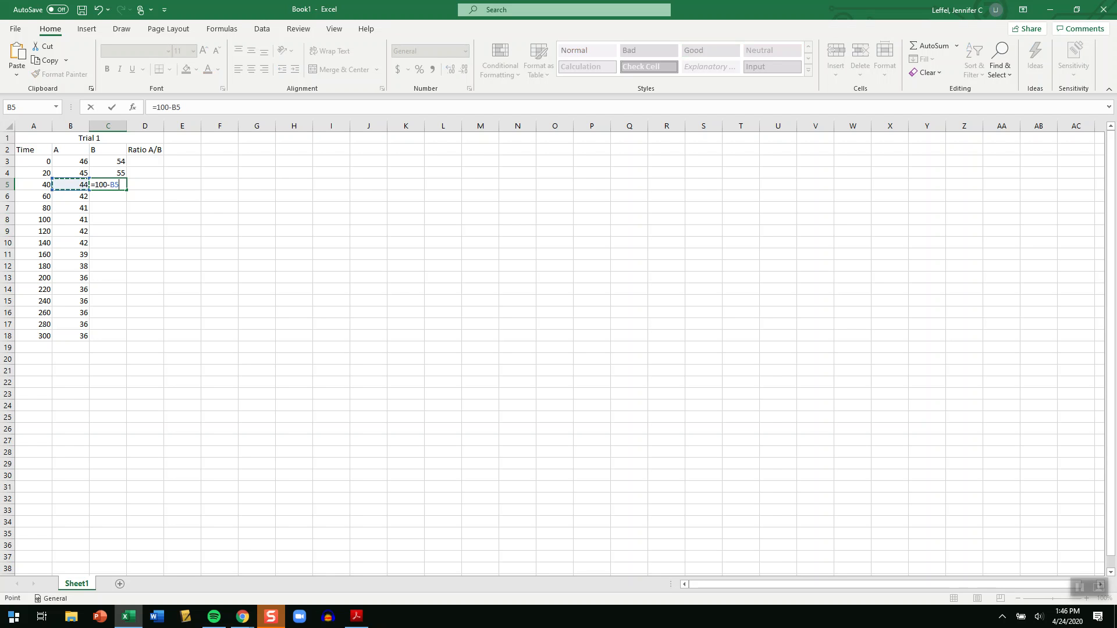
key("Return")
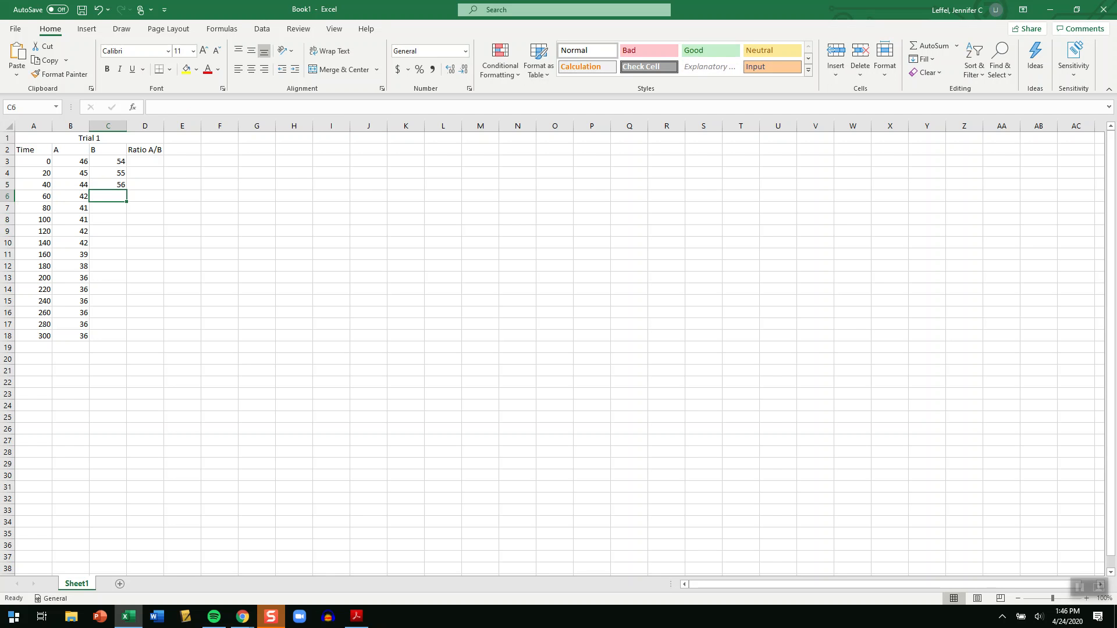
left_click(107, 184)
left_click_drag(126, 191, 126, 338)
left_click(294, 278)
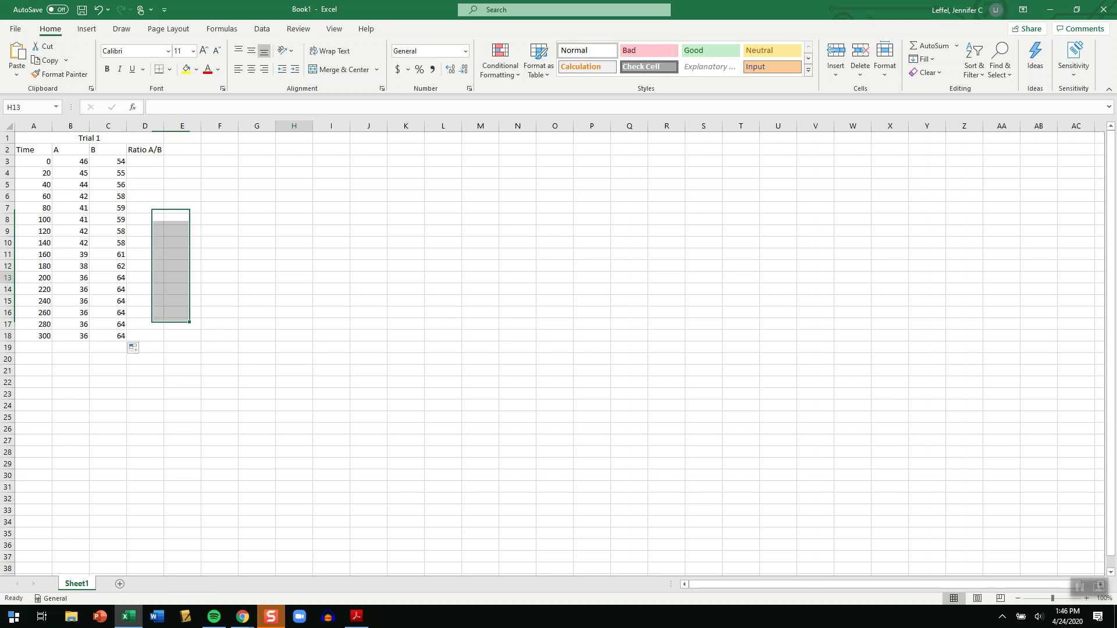
Step: Enter the formula =B3/C3 in D3 under the header Ratio A/B
left_click(144, 161)
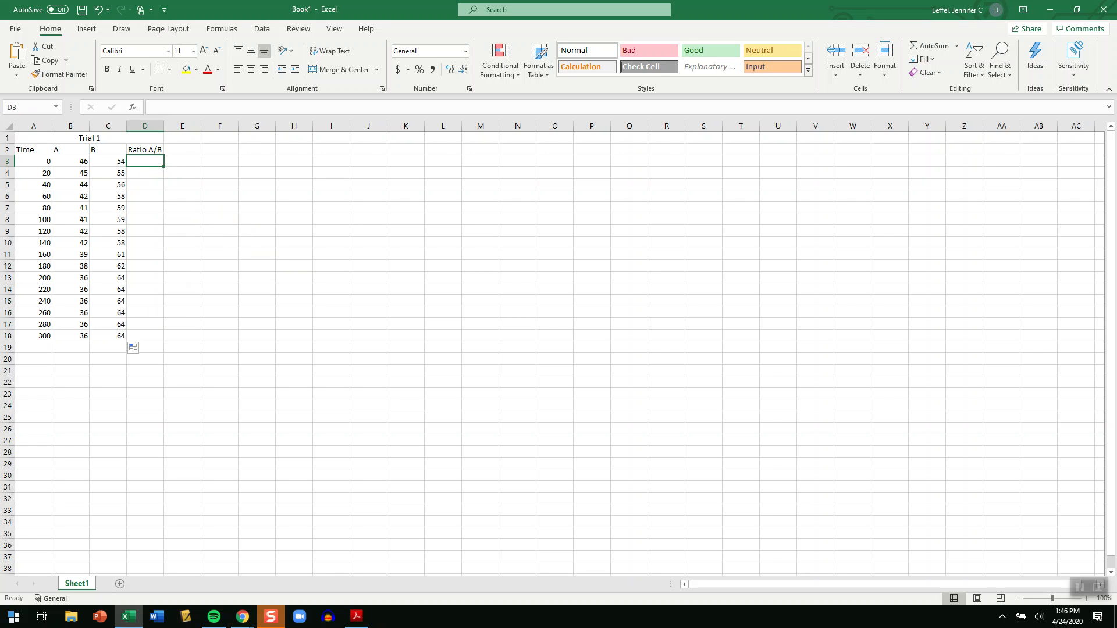
type("=")
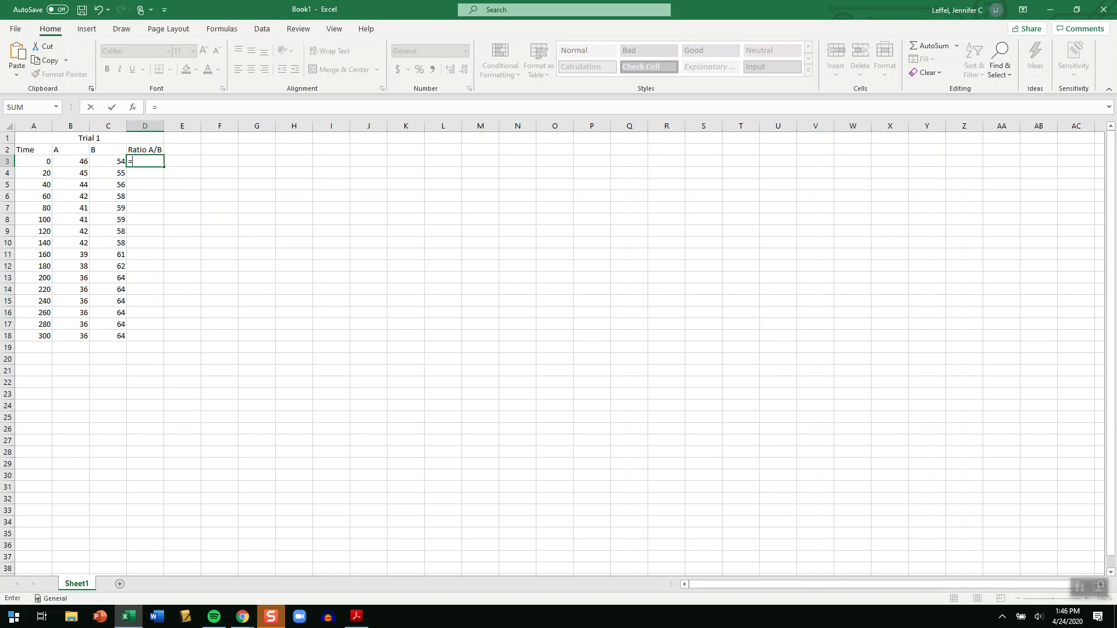
left_click(70, 161)
type("/")
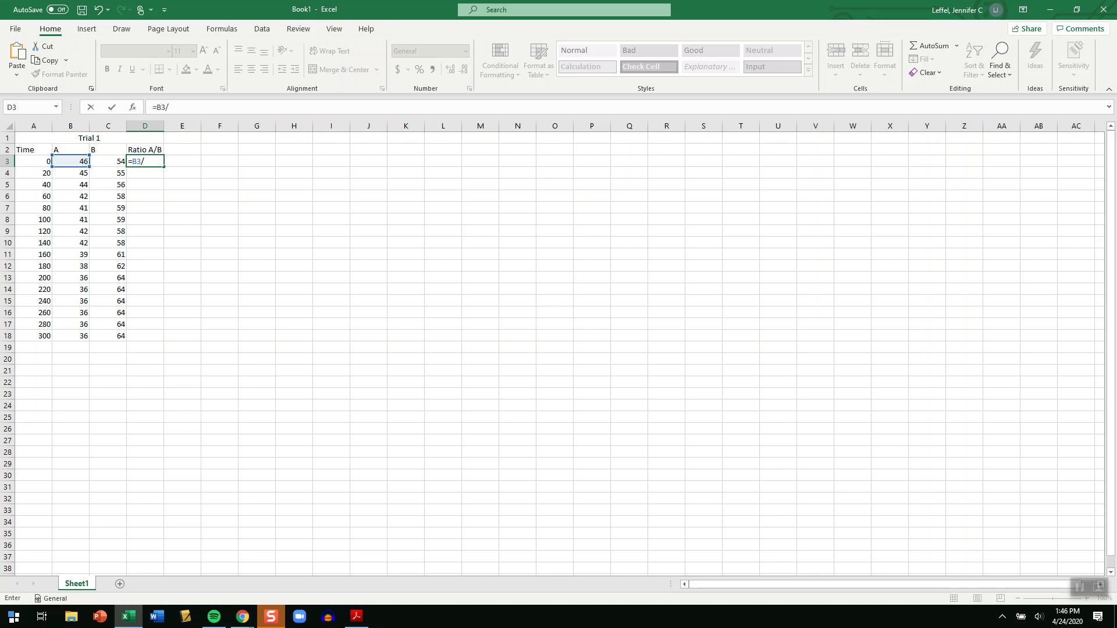
left_click(108, 161)
key("Return")
Step: Copy the ratio formula from D3 down to D18
left_click(145, 161)
left_click(70, 161)
left_click(108, 161)
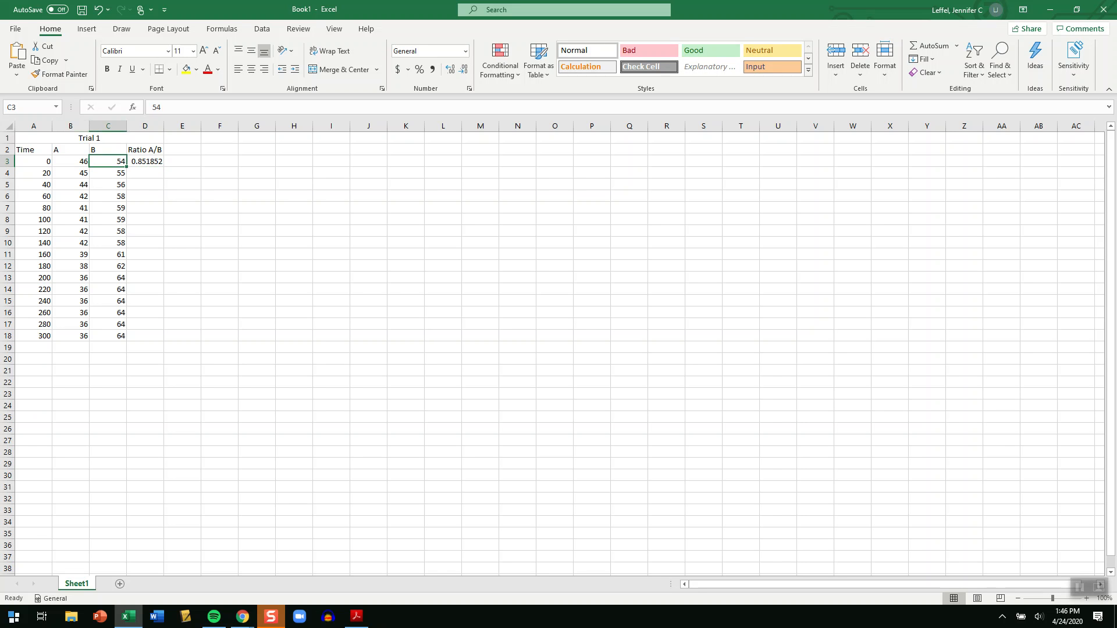
left_click(145, 161)
left_click_drag(164, 167, 164, 341)
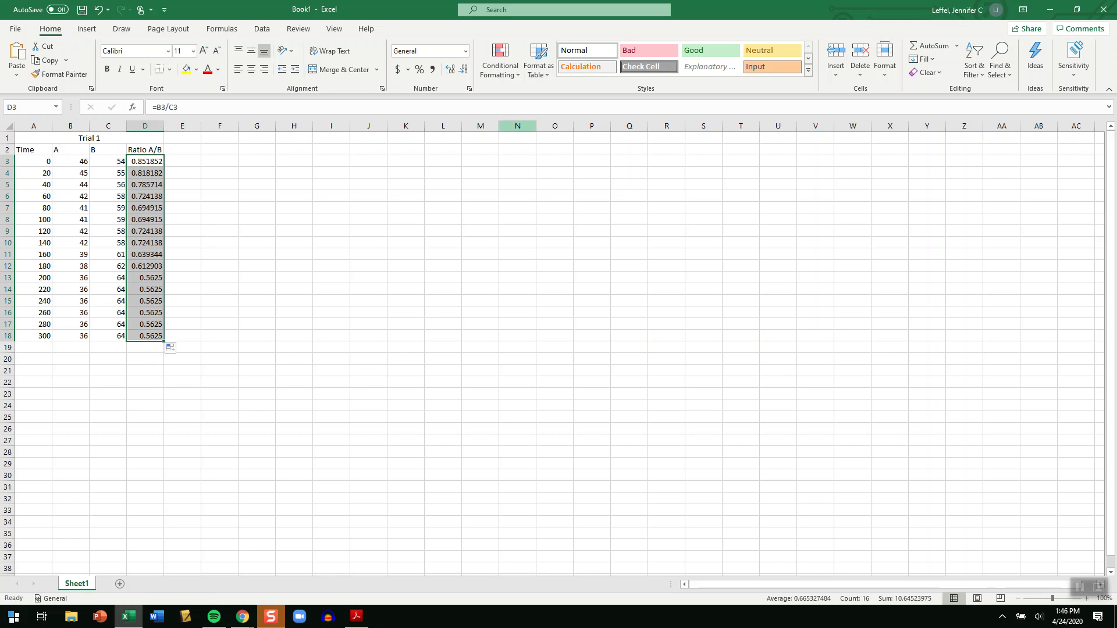
Step: Reduce the ratios in D3:D18 to two decimal places
left_click(463, 70)
left_click(463, 69)
left_click(463, 70)
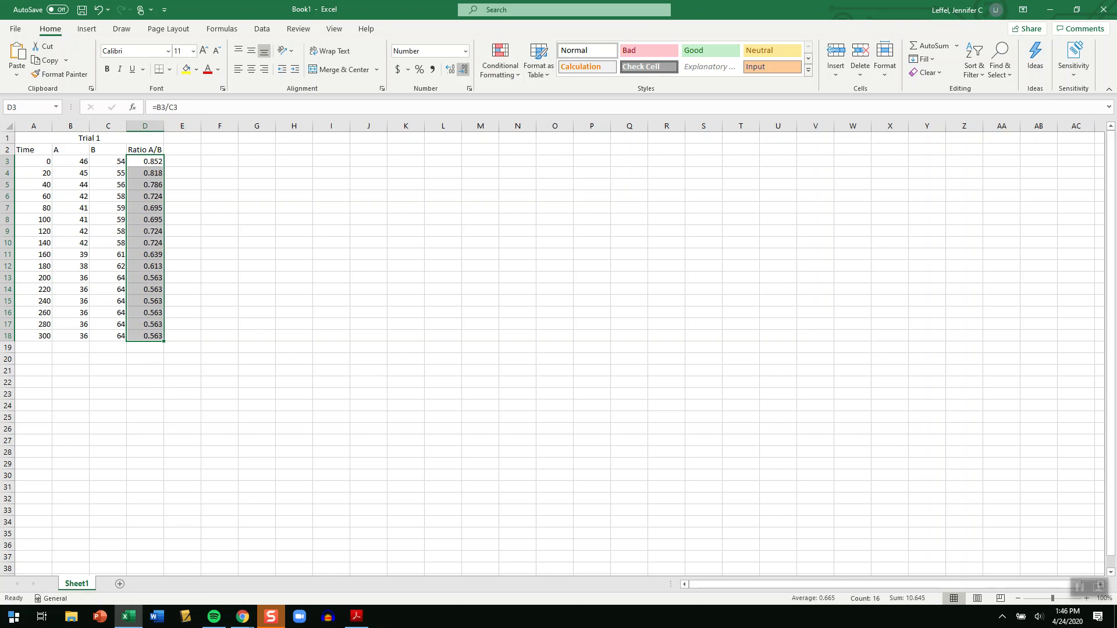
left_click(463, 69)
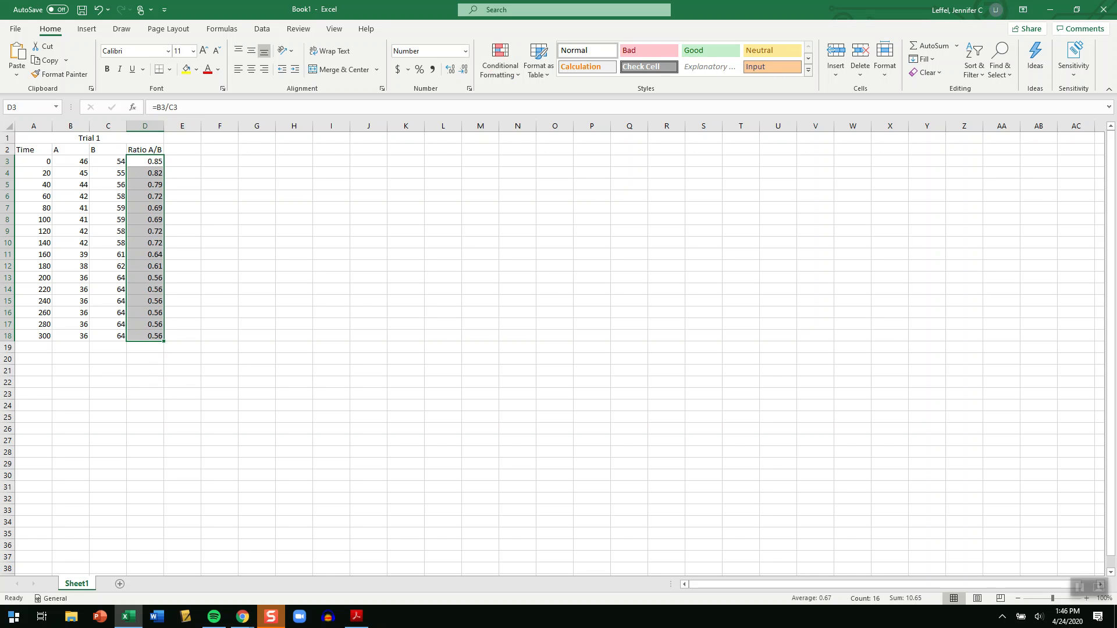
left_click(219, 324)
left_click_drag(145, 278, 145, 335)
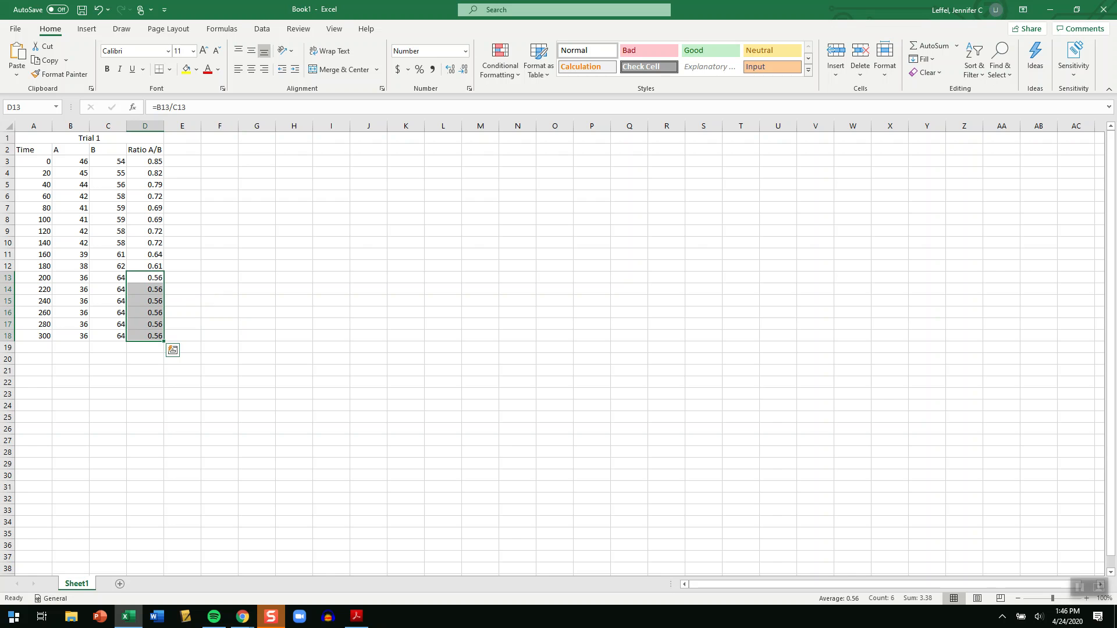
left_click(256, 243)
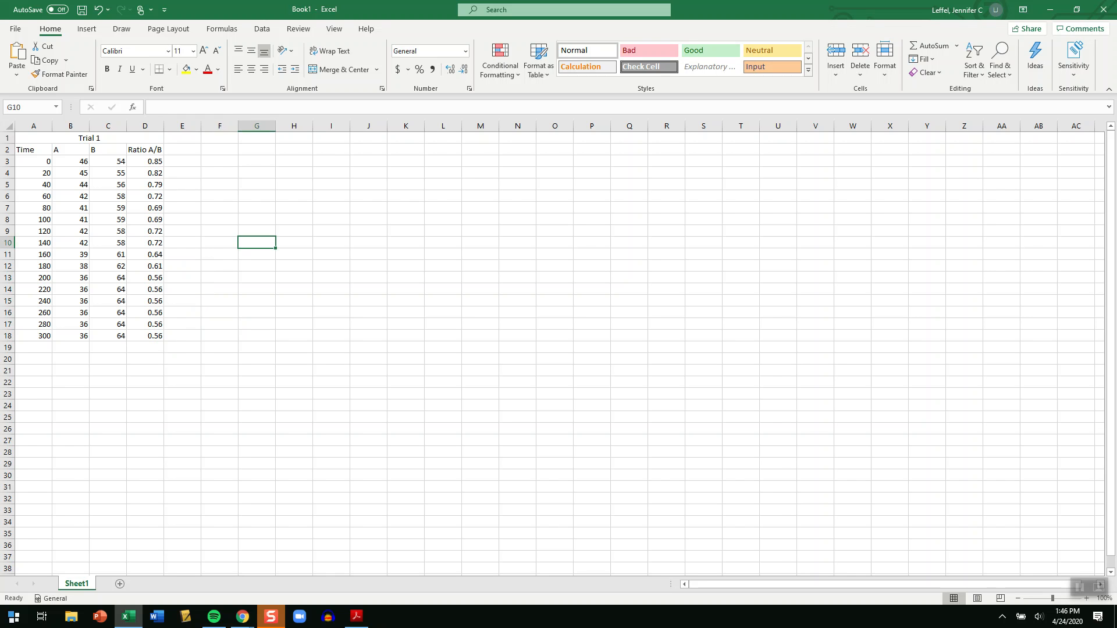
Step: Insert a Scatter with Smooth Lines and Markers chart from the Time, A and B data in A2:C18
left_click_drag(33, 150, 34, 336)
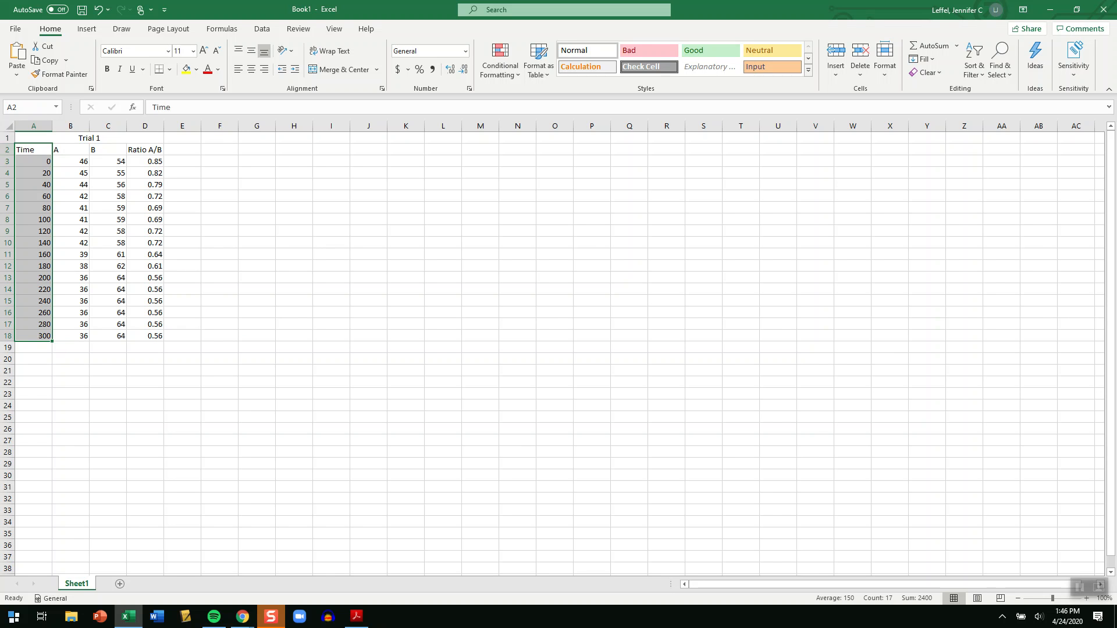
left_click_drag(71, 150, 108, 337)
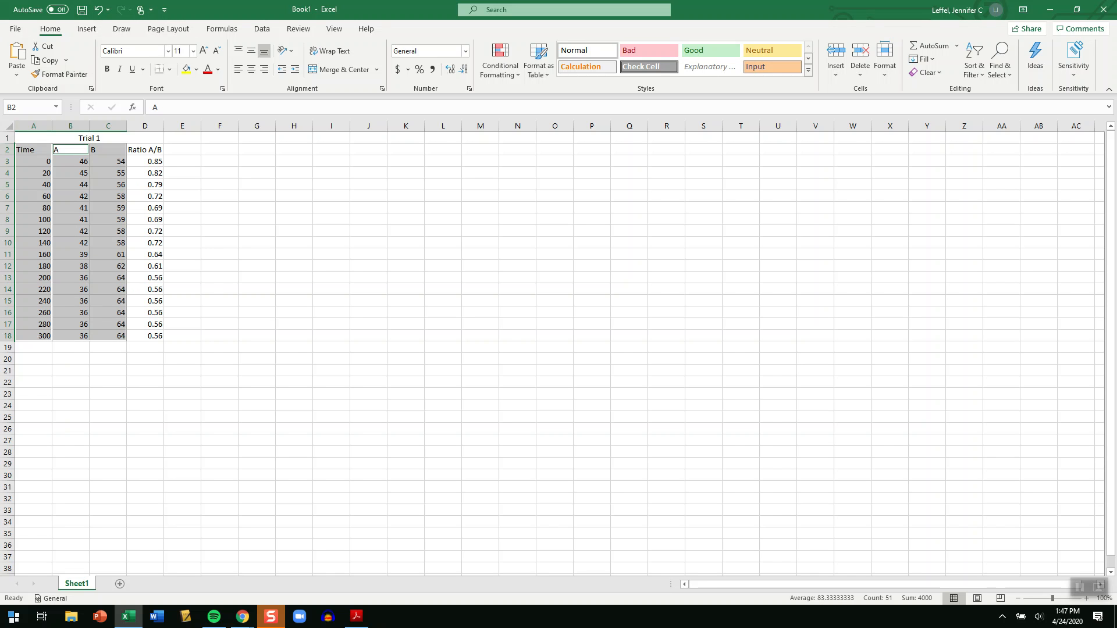
left_click(87, 28)
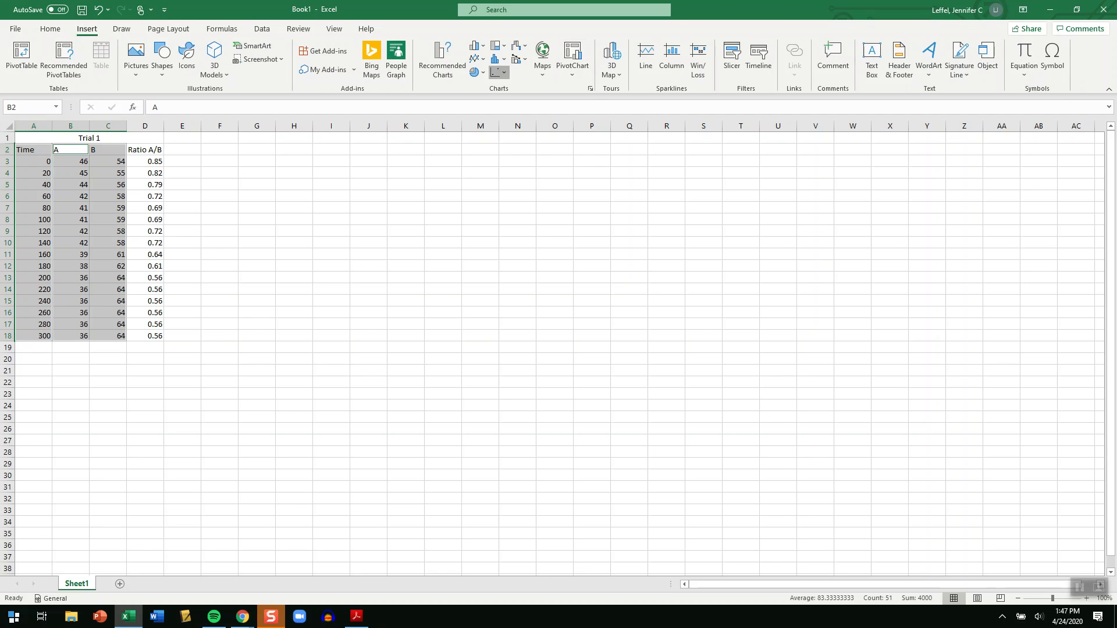
left_click(499, 71)
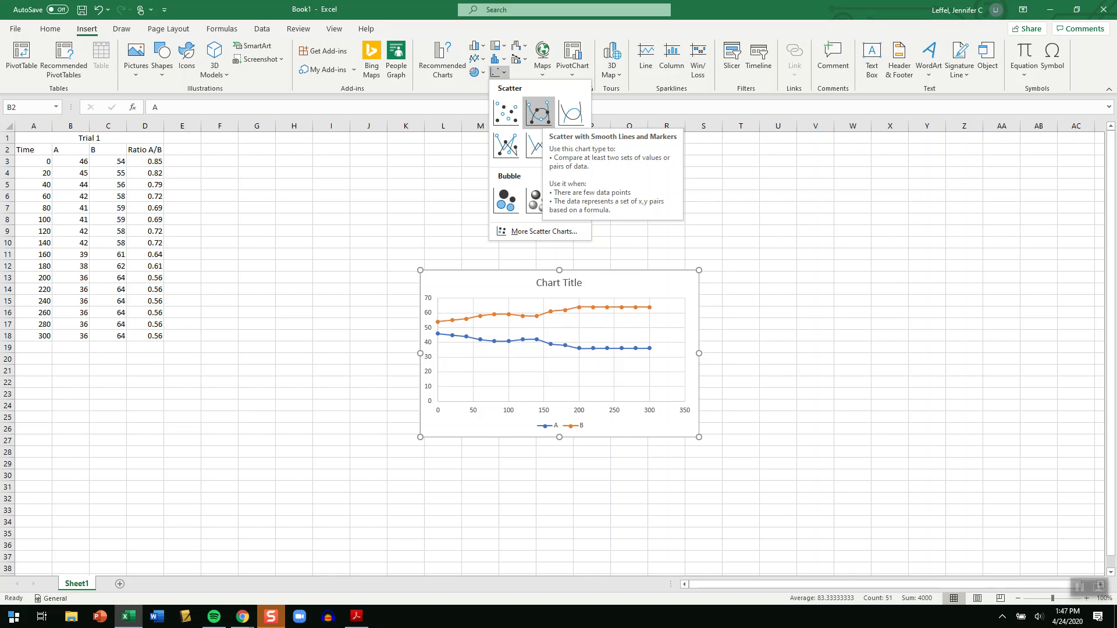
left_click(538, 111)
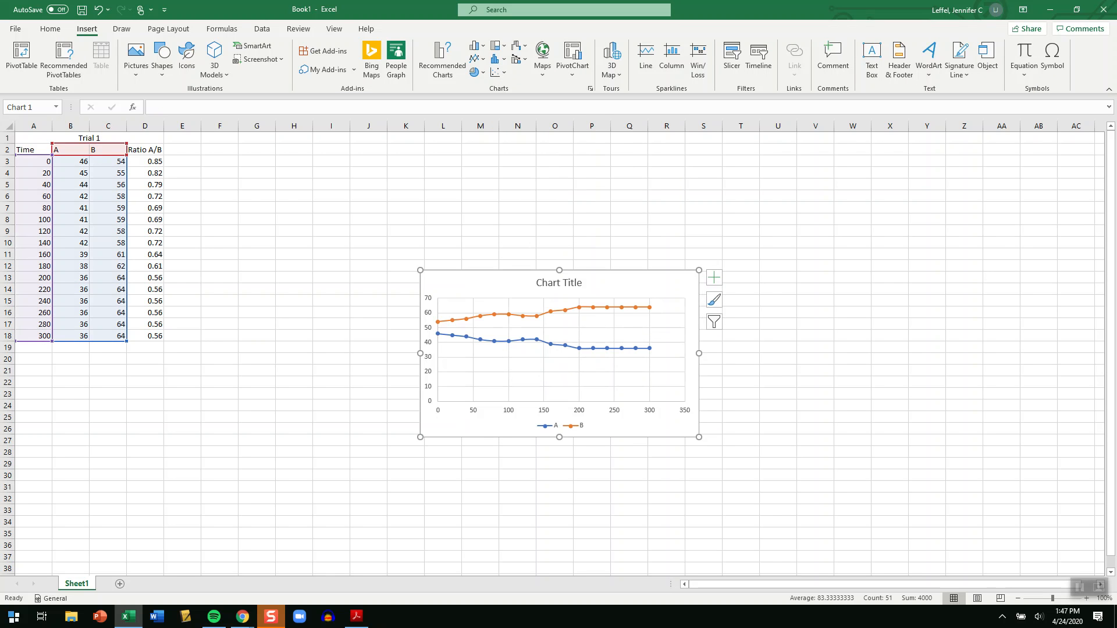
Step: Add axis titles to the chart and rename the horizontal one Time
left_click(713, 277)
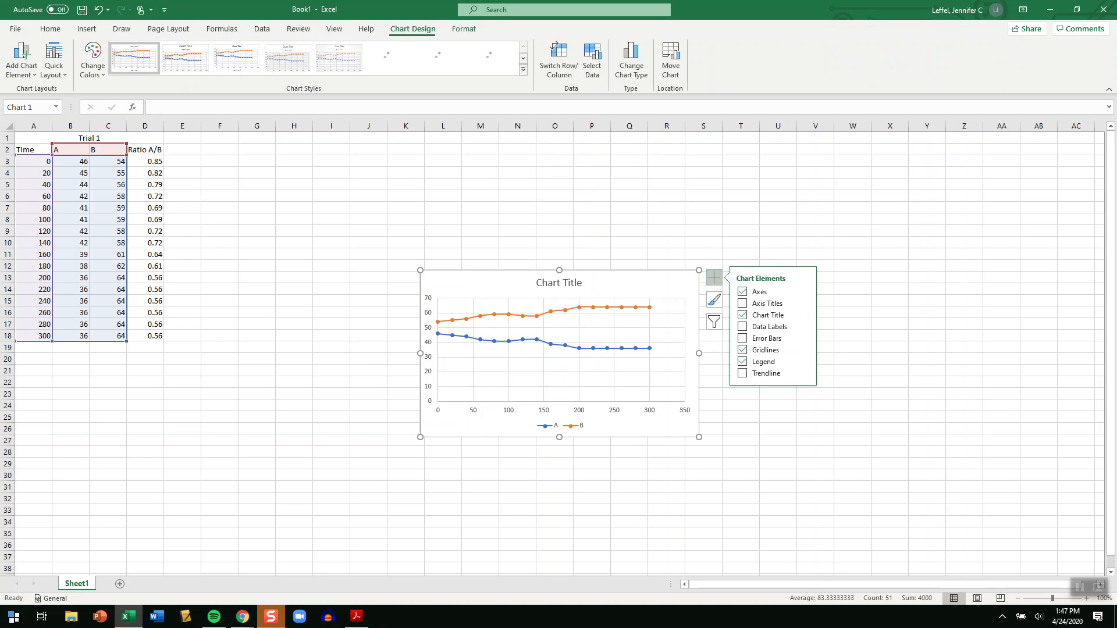
left_click(762, 303)
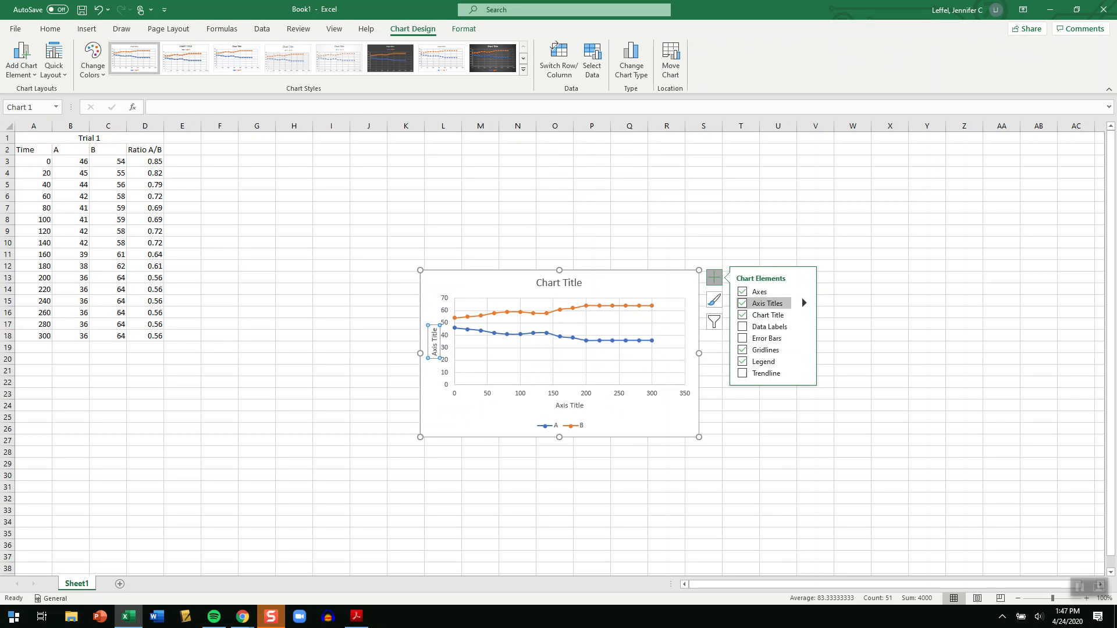
left_click(570, 406)
left_click(569, 405)
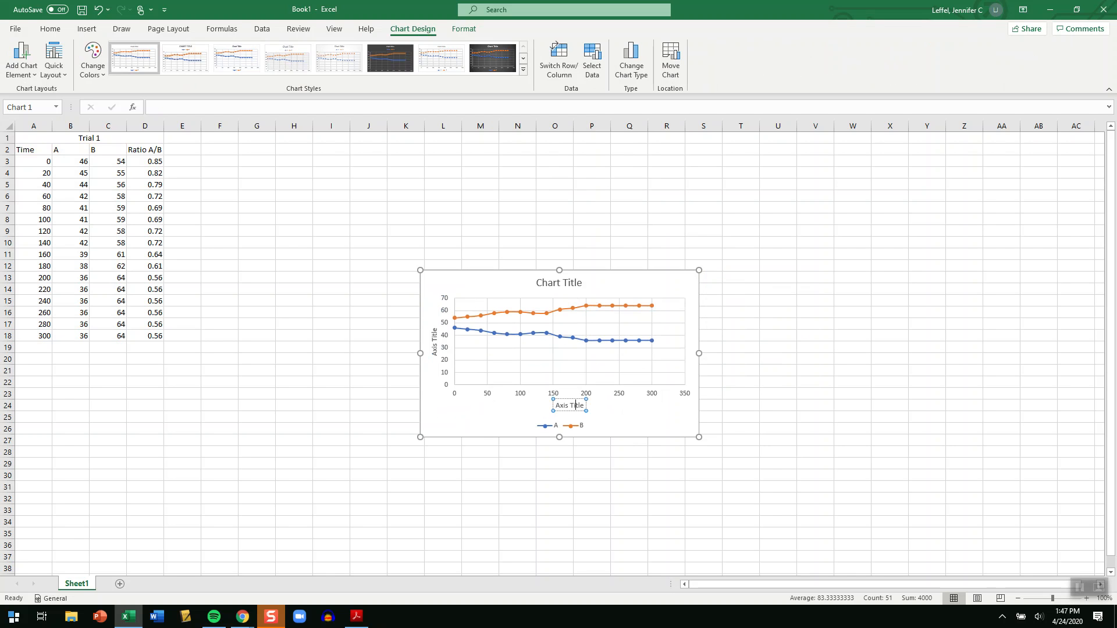
key("ctrl+a")
key("BackSpace")
type("Time")
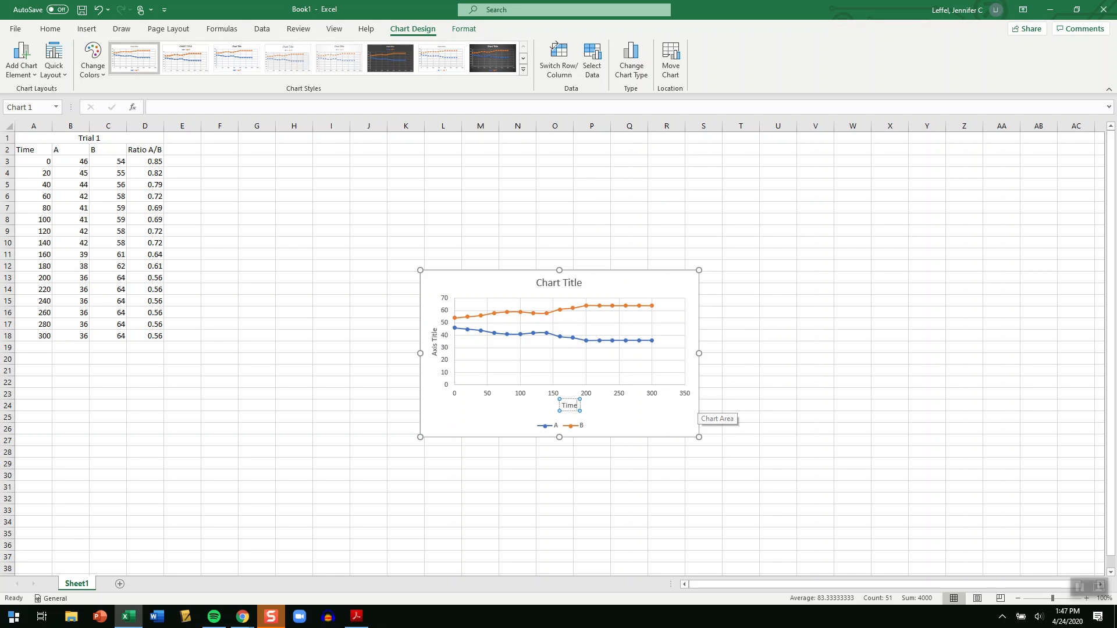
Step: Rename the chart's vertical axis title Amount of Particles
left_click(434, 341)
key("ctrl+1")
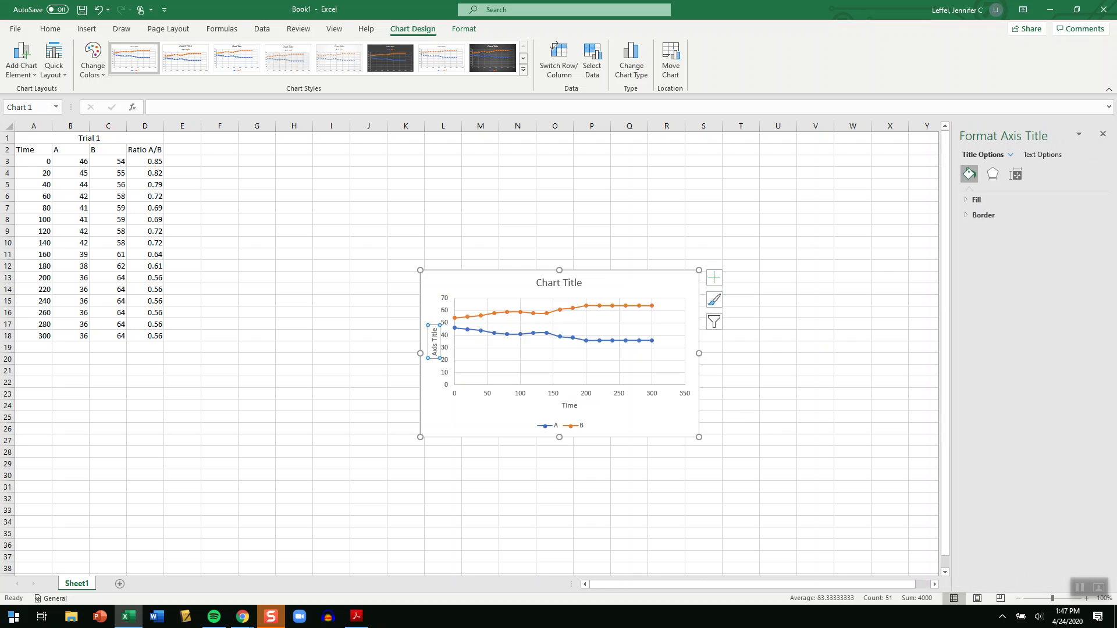
key("ctrl+a")
type("Amount")
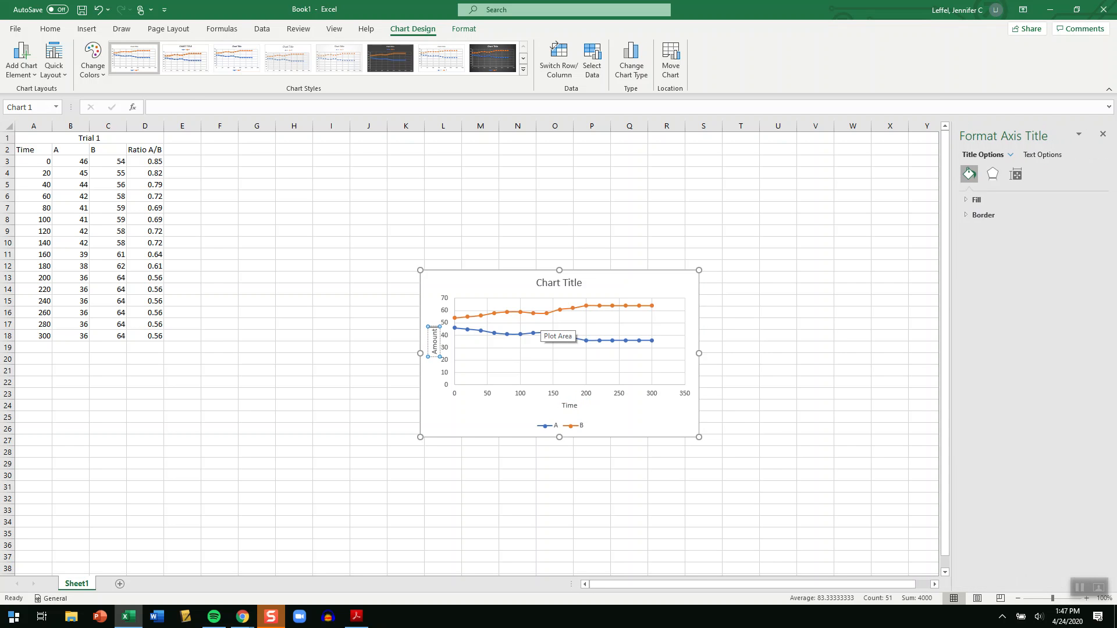
type(" of Particles")
key("Escape")
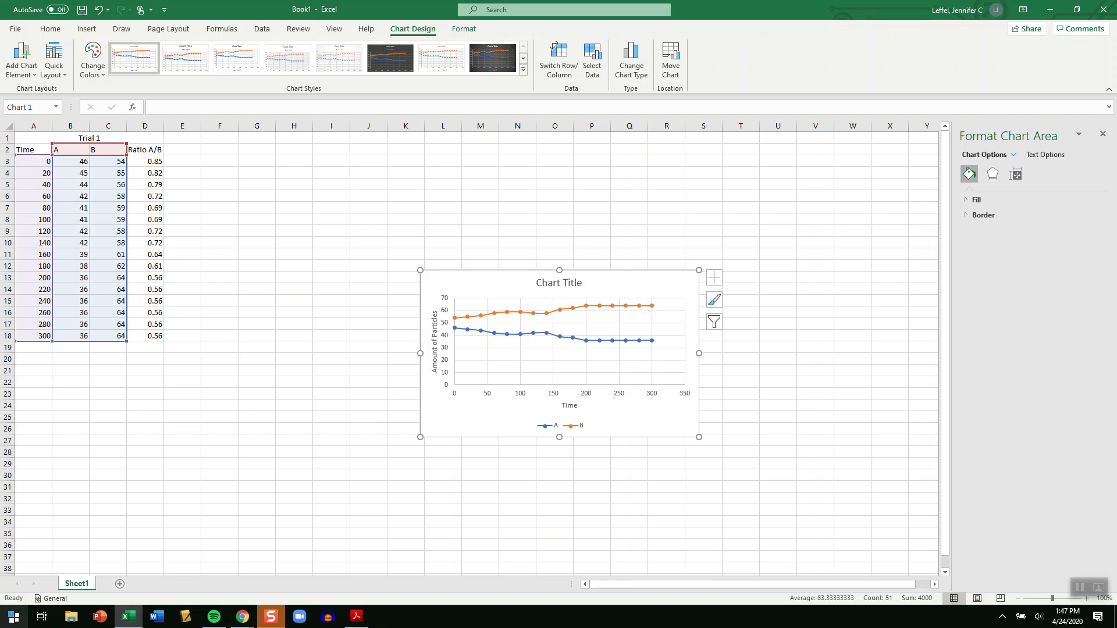
Step: Change the chart title to Trial 1
left_click(559, 283)
left_click_drag(584, 282, 536, 283)
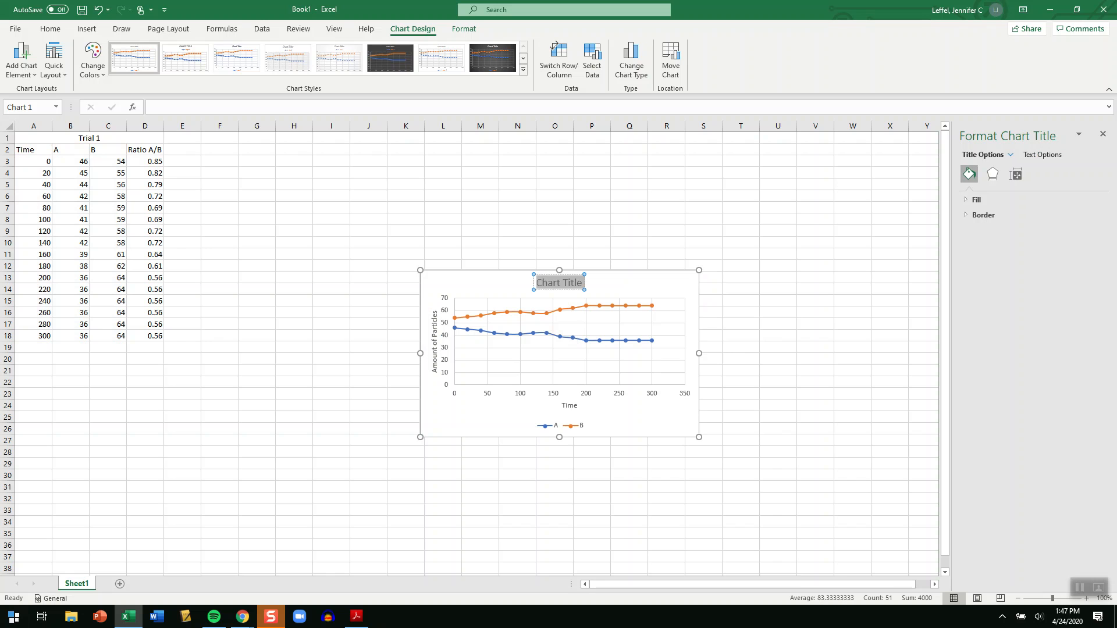
type("Trial 1")
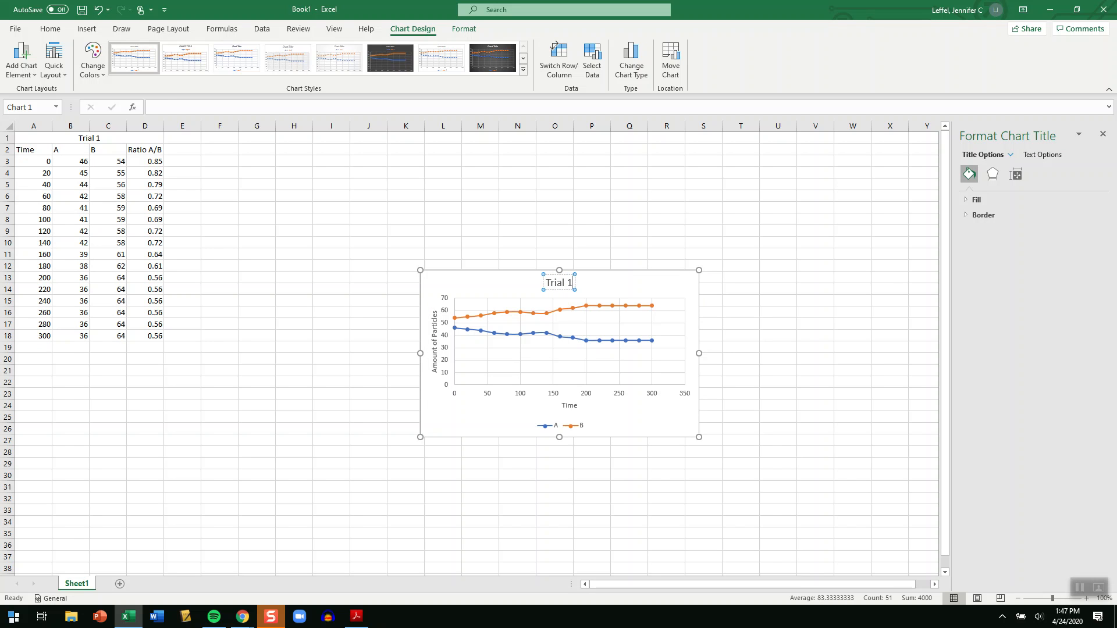
Step: Move the chart beside the data table, starting at about cell G5, and select the ratios in D13:D18
left_click(558, 426)
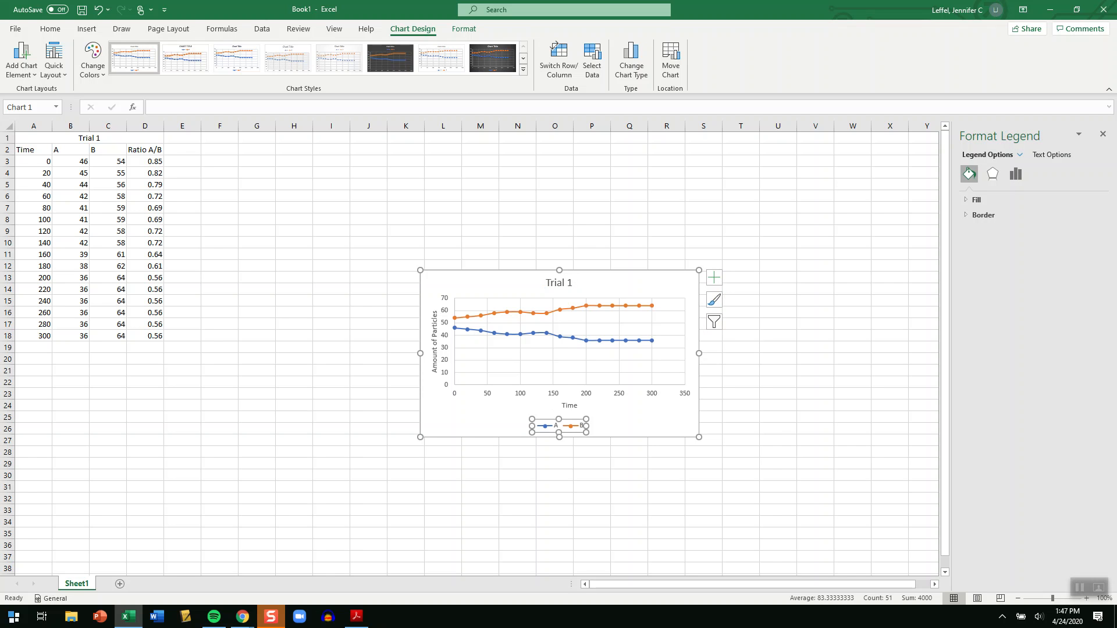
left_click_drag(616, 427, 457, 332)
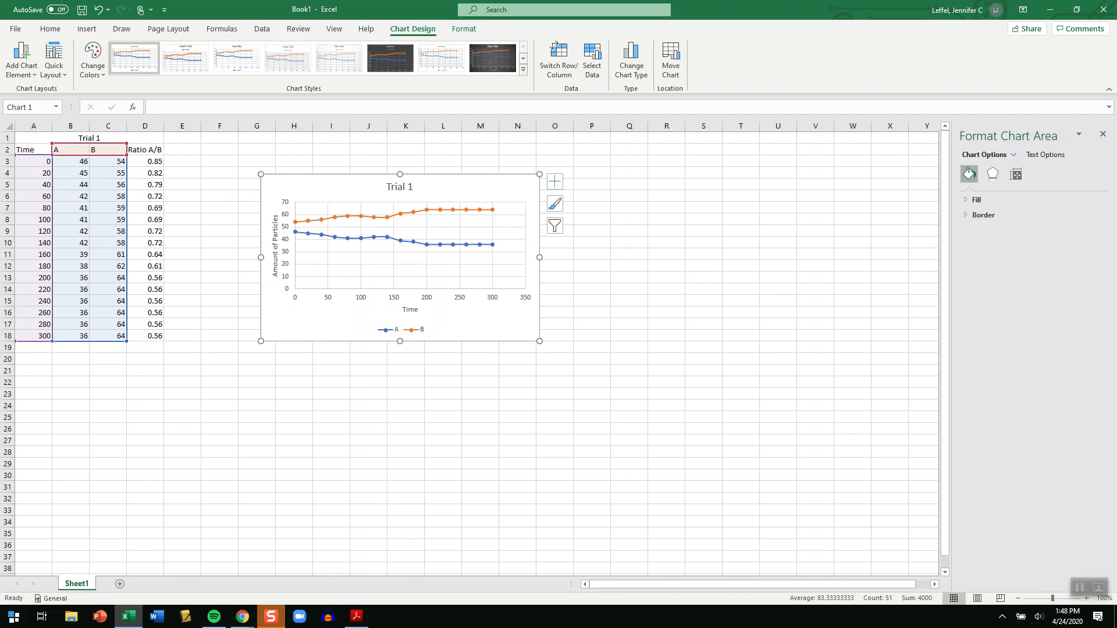
left_click_drag(146, 277, 145, 335)
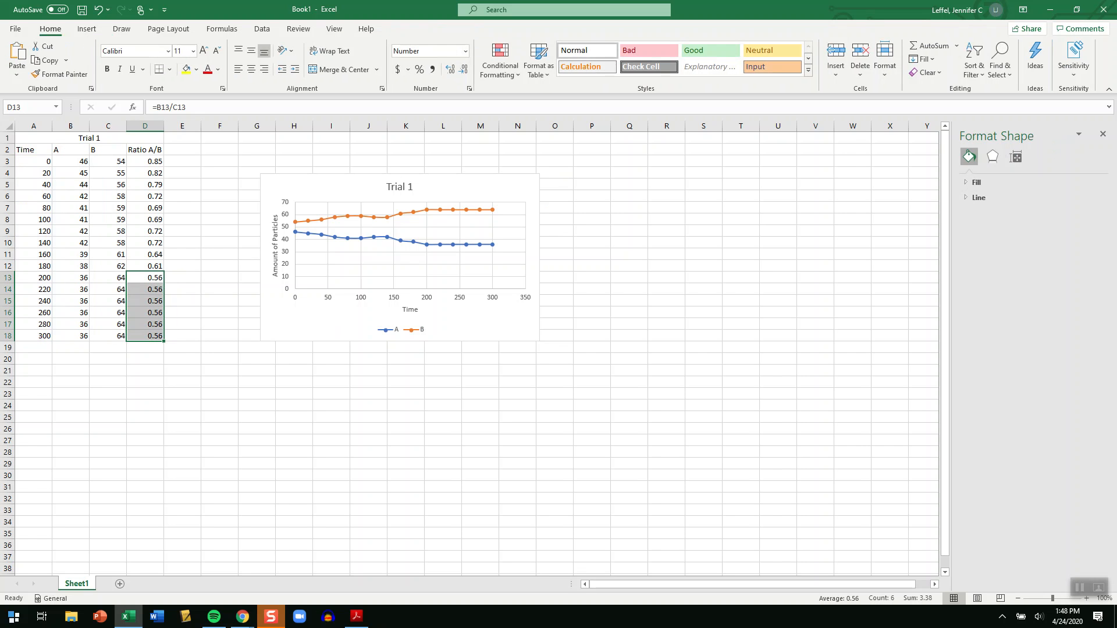